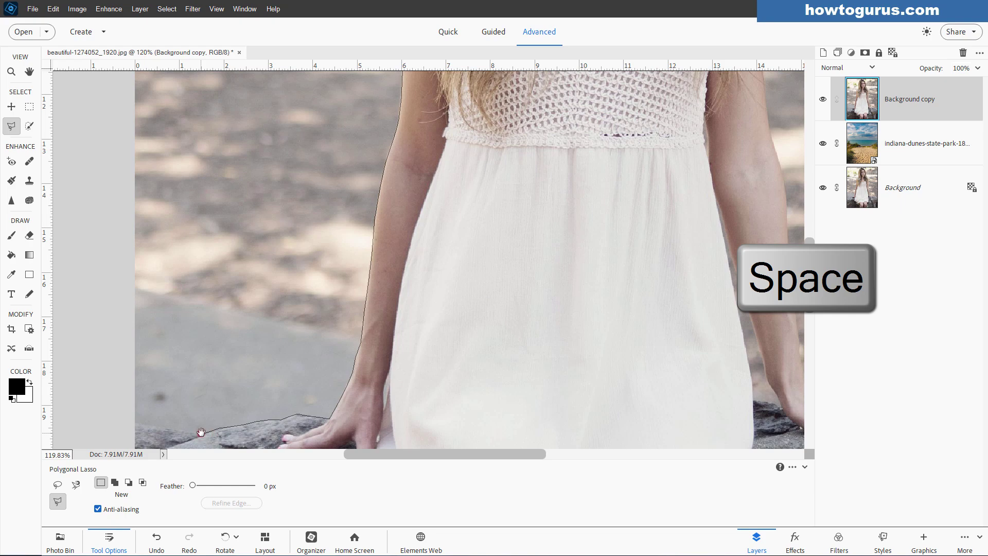
- Extend the polygonal lasso outline just outside the photo's lower edges, around both bottom corners and up to the wall top on the image's right side
drag(201, 433, 197, 126)
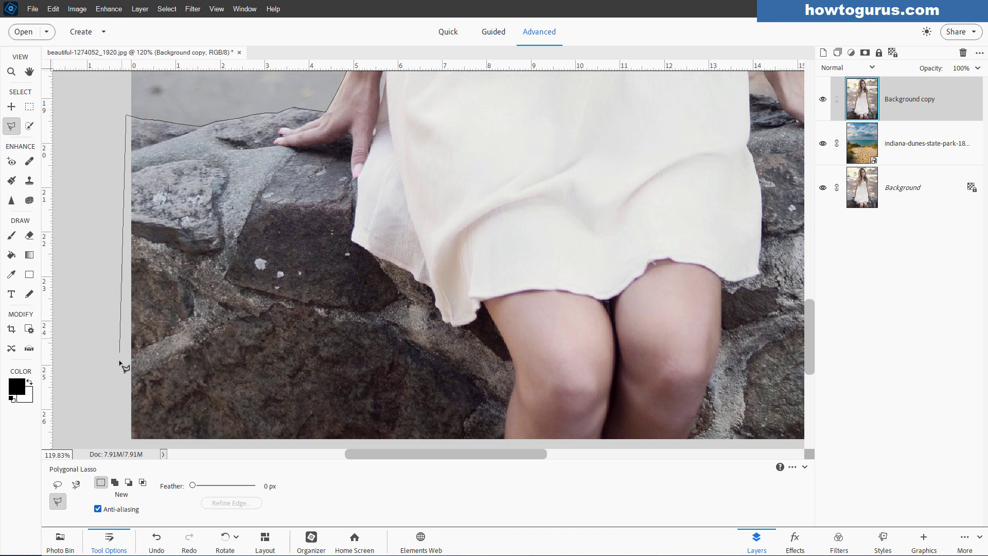
click(119, 446)
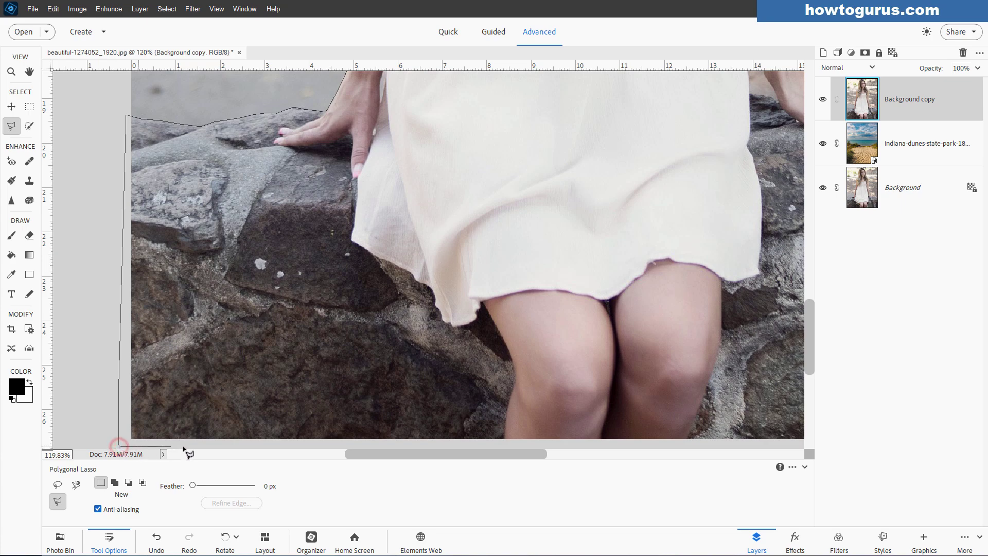
key(space)
click(761, 444)
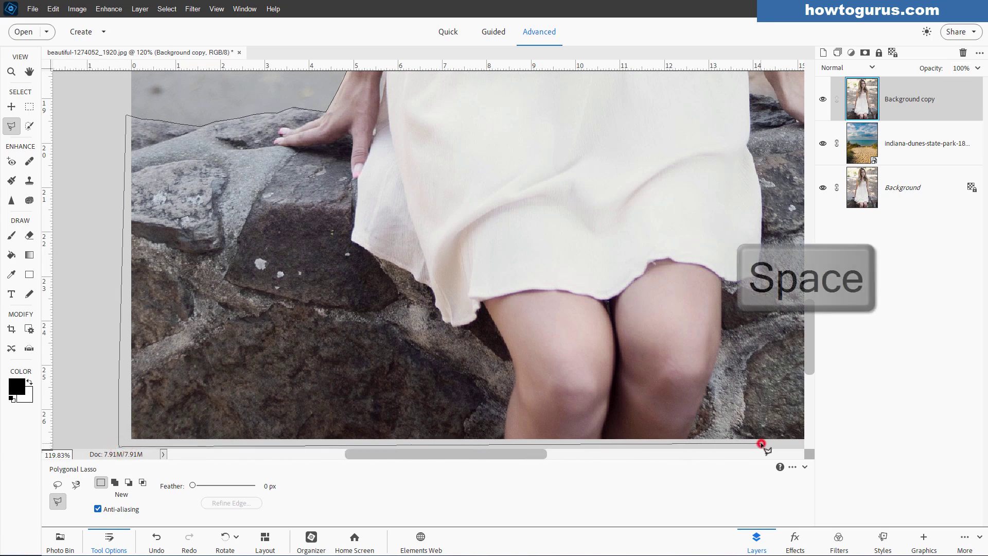
mouse_move(761, 443)
mouse_down()
mouse_move(521, 395)
mouse_move(296, 395)
mouse_move(288, 406)
mouse_up()
click(539, 412)
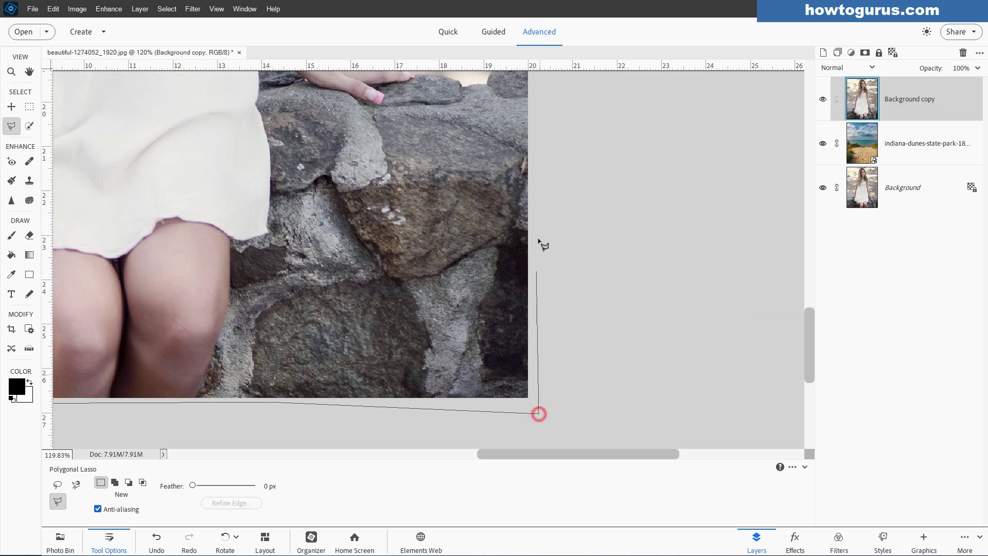
click(535, 98)
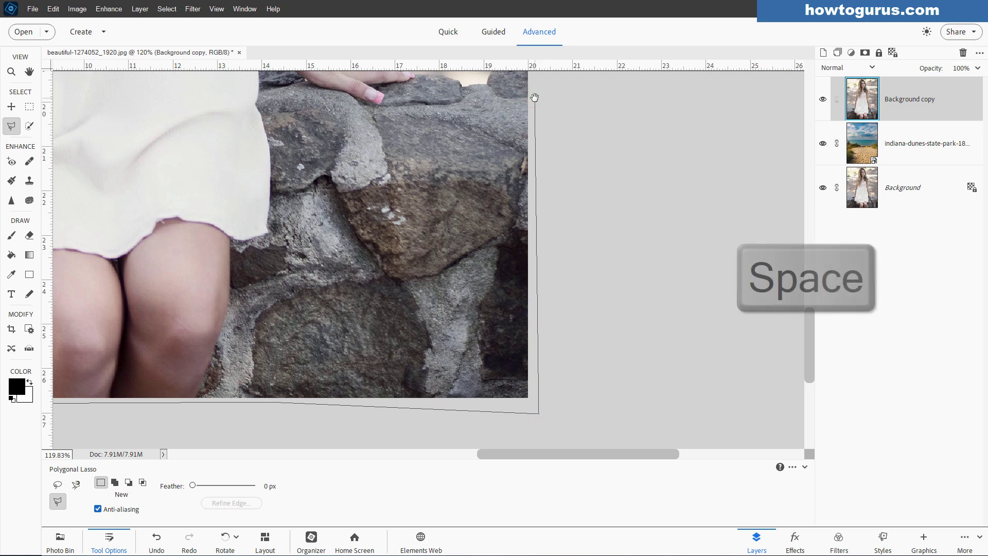
drag(535, 98, 536, 271)
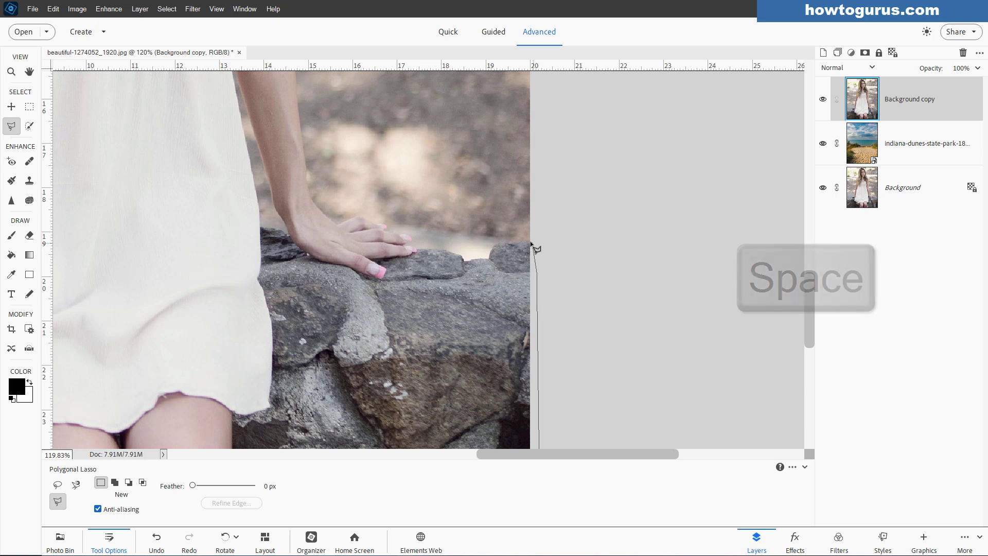
- Trace the upper edge of the stone wall from the photo's right border to the woman's fingertips
click(525, 243)
click(520, 242)
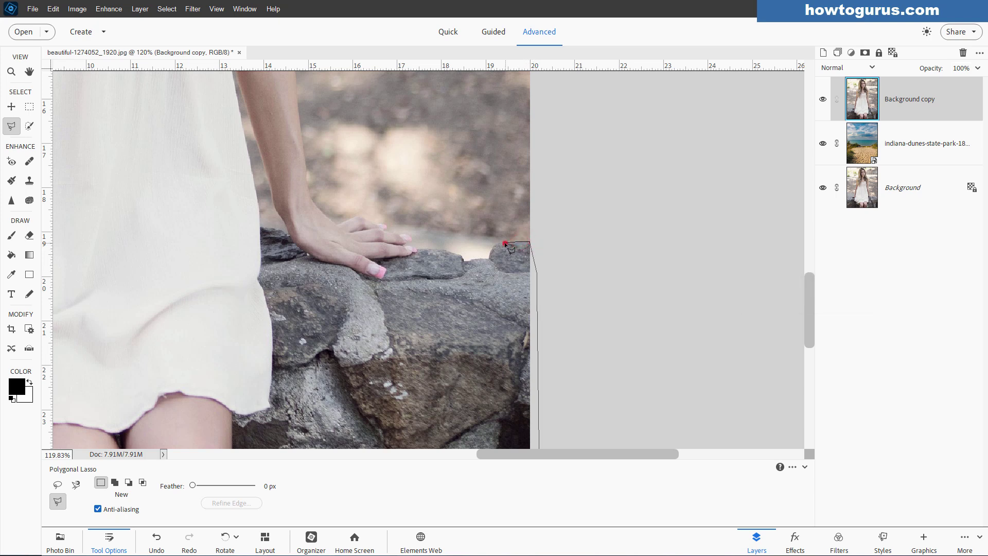
click(505, 243)
click(489, 246)
click(490, 253)
click(463, 260)
click(441, 250)
click(417, 249)
- Trace the lasso outline around the fingertips and knuckles of the hand on the image's right side
scroll(417, 250, up, 5)
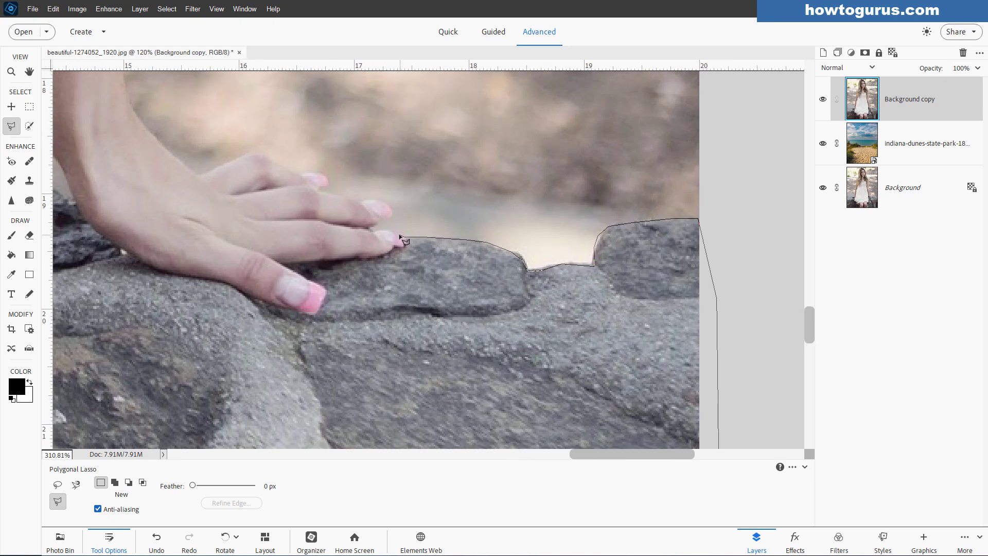
click(368, 228)
click(380, 218)
click(387, 203)
click(322, 186)
click(326, 185)
click(327, 180)
click(324, 177)
click(308, 173)
click(264, 155)
click(250, 154)
click(238, 159)
click(220, 166)
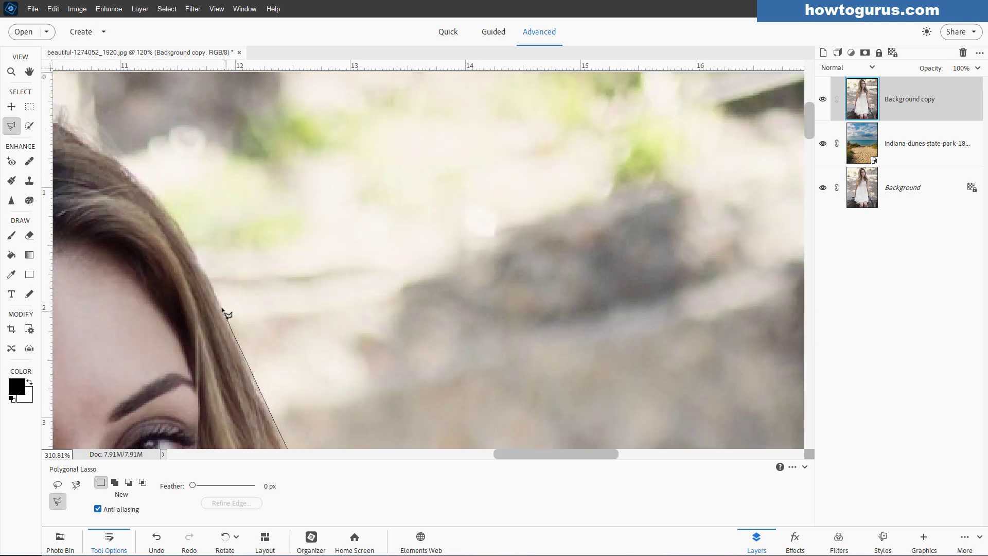
- Trace the outer hair edge upward along the right side of the woman's head toward the crown
click(219, 301)
click(208, 277)
click(194, 252)
click(183, 222)
drag(144, 186, 398, 338)
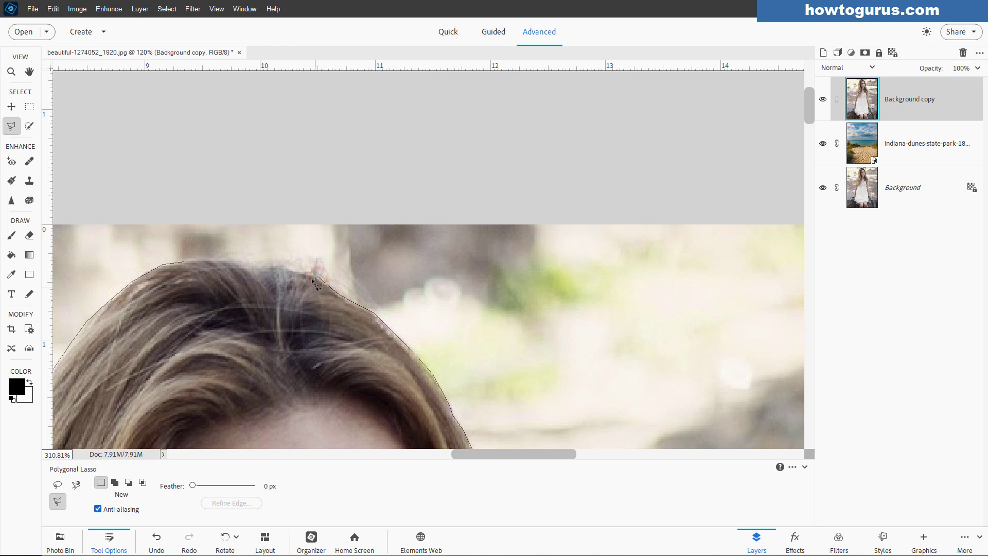
- Trace across the crown of the hair and close the polygonal lasso selection around the woman and wall
click(298, 271)
click(282, 264)
click(273, 263)
click(254, 264)
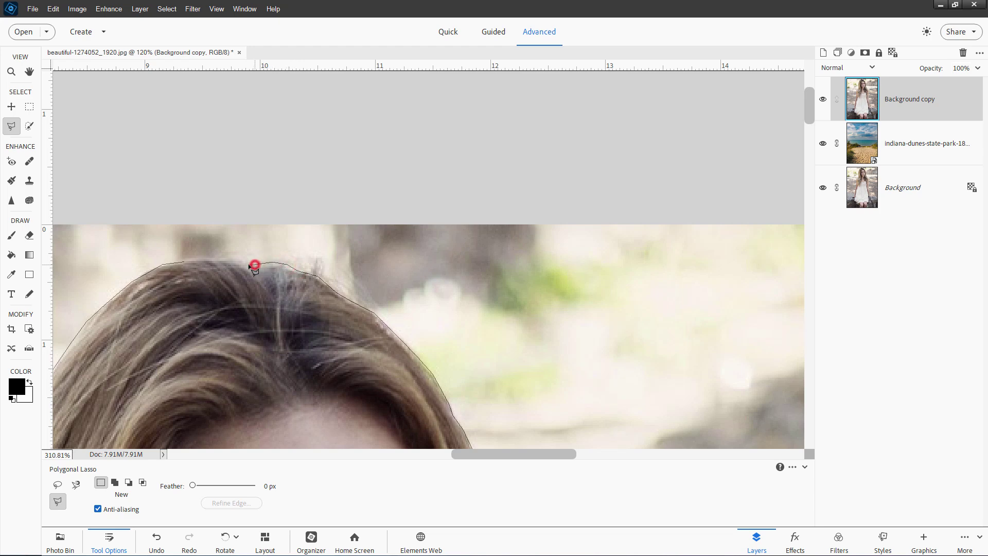
click(243, 263)
click(230, 258)
double_click(188, 261)
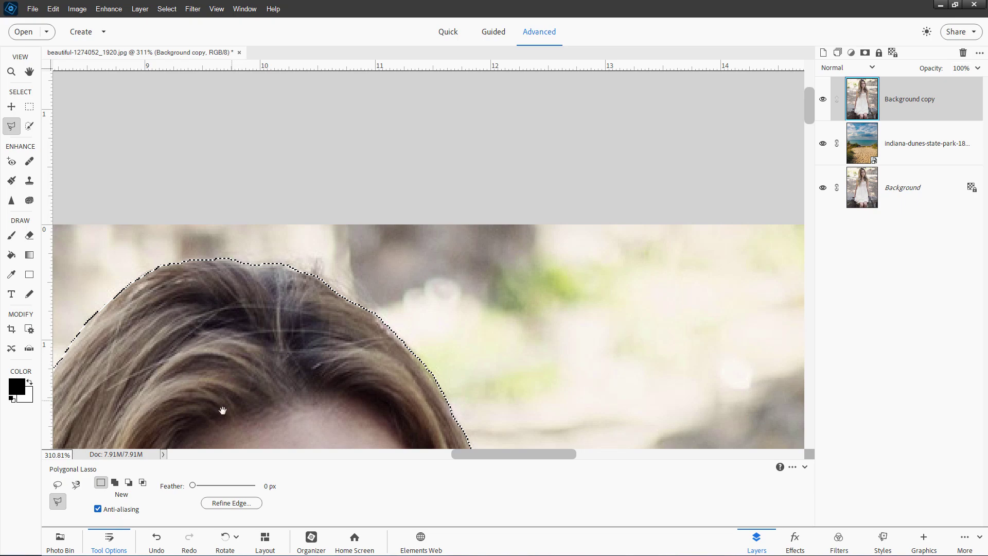
- Set the Polygonal Lasso to subtract from the selection for the gaps beside the hand on the image's left side
drag(225, 409, 367, 219)
drag(242, 437, 302, 203)
drag(238, 410, 254, 144)
drag(258, 385, 273, 252)
drag(282, 369, 295, 139)
drag(276, 379, 293, 208)
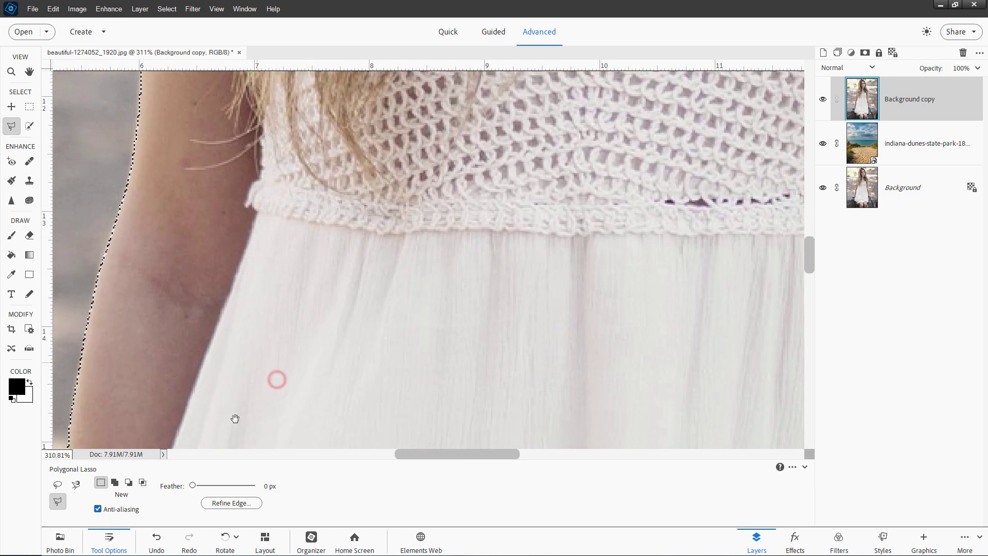
drag(236, 413, 272, 245)
drag(232, 397, 278, 214)
drag(250, 430, 265, 346)
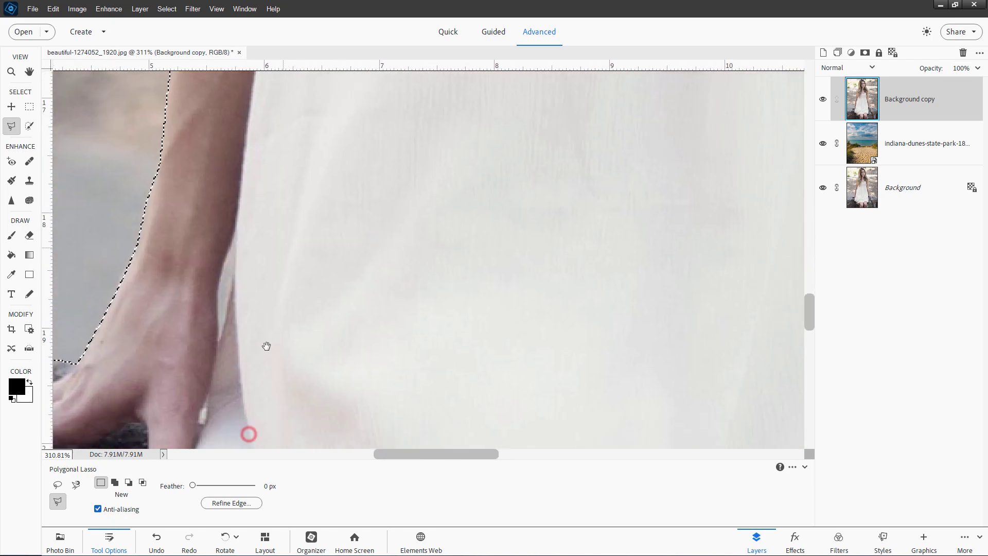
drag(256, 397, 255, 221)
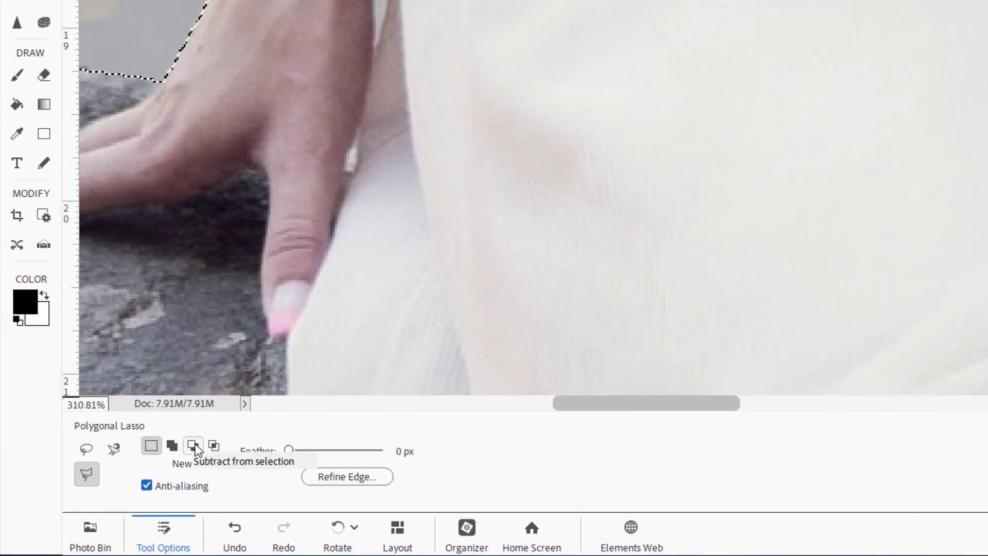
click(193, 446)
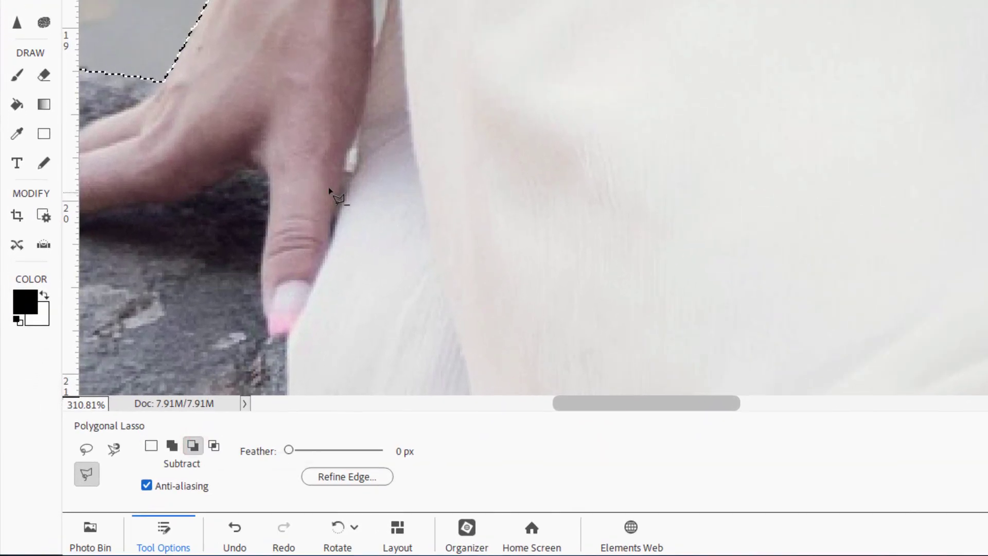
- Subtract the tiny background gap between the base of the thumb and the dress from the selection
click(343, 171)
click(351, 172)
click(353, 163)
click(358, 149)
click(360, 129)
click(348, 150)
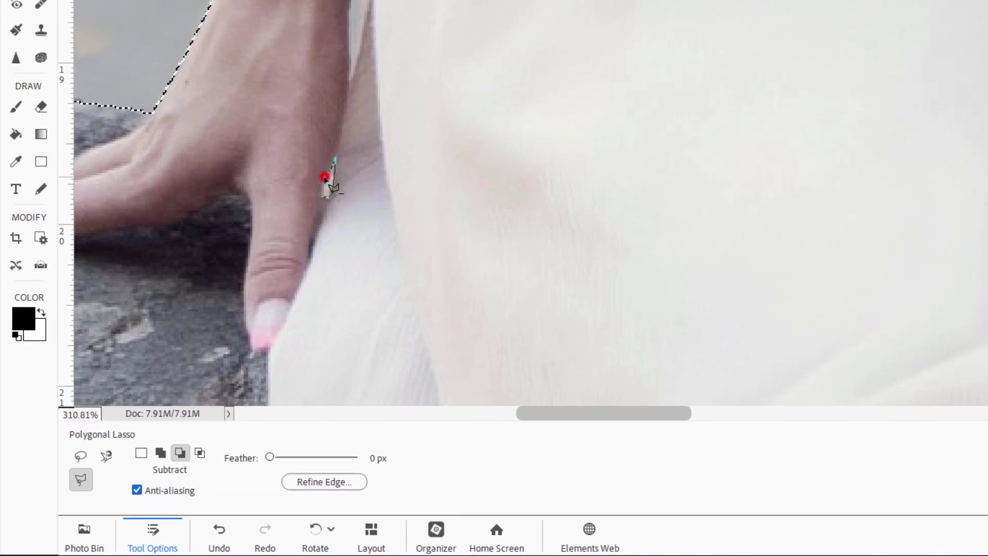
click(323, 185)
click(323, 195)
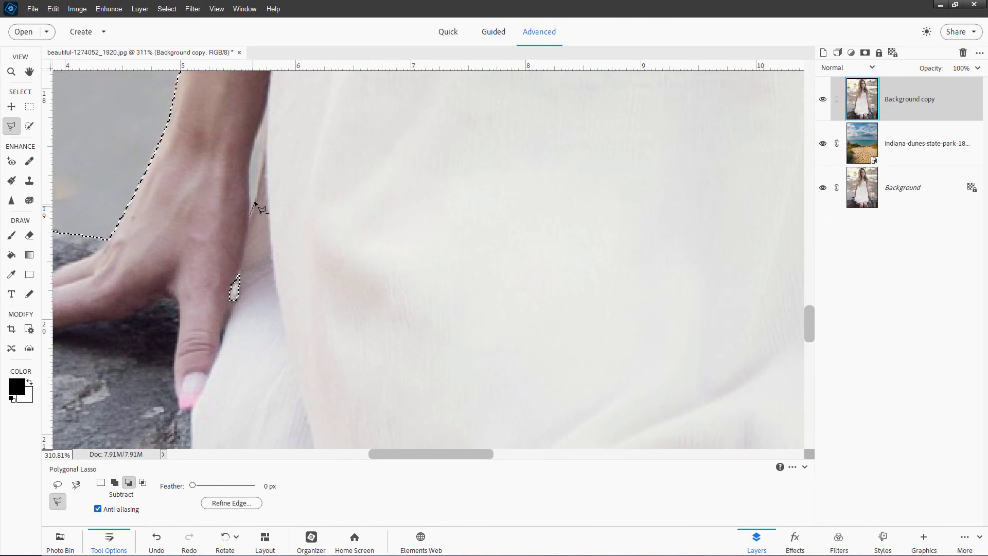
- Subtract the narrow background gap between the wrist and the dress, just above the thumb gap, from the selection
click(257, 199)
click(267, 150)
click(268, 134)
click(266, 110)
click(261, 126)
click(256, 134)
click(248, 184)
click(249, 202)
click(249, 215)
- Start outlining the gap between the other arm and the dress, tracing the wall top and the lower dress edge
key(space)
drag(689, 254, 166, 255)
drag(673, 285, 481, 287)
mouse_move(569, 211)
mouse_down()
mouse_move(422, 390)
mouse_move(431, 401)
mouse_up()
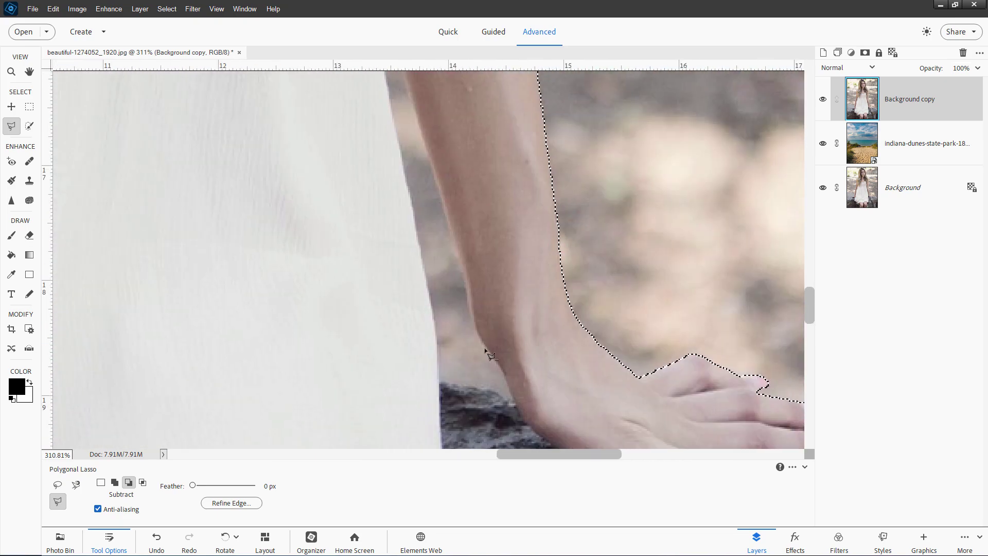
click(513, 400)
click(503, 397)
click(487, 389)
click(465, 384)
click(452, 382)
click(435, 326)
click(422, 264)
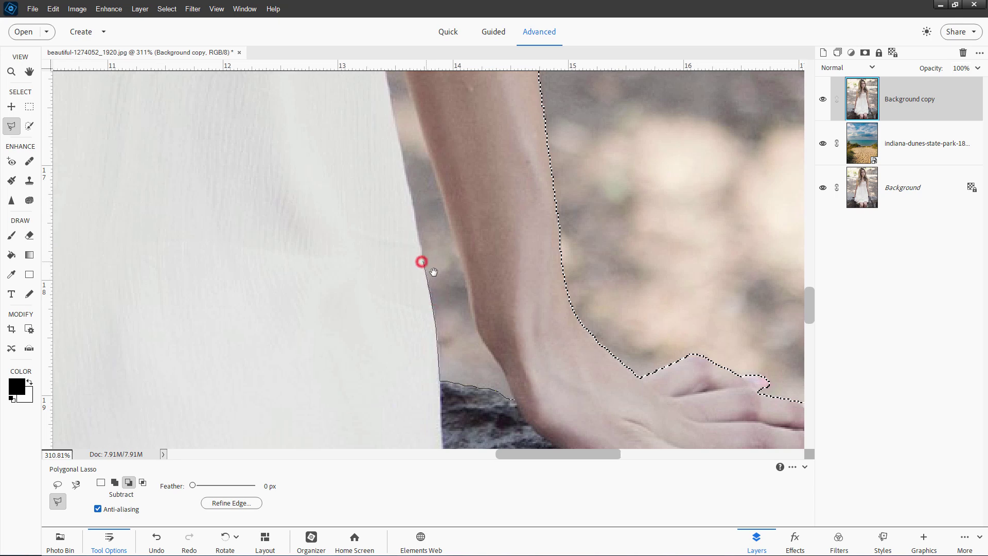
- Continue the gap outline up the dress edge to where the dress meets the forearm
drag(422, 263, 429, 393)
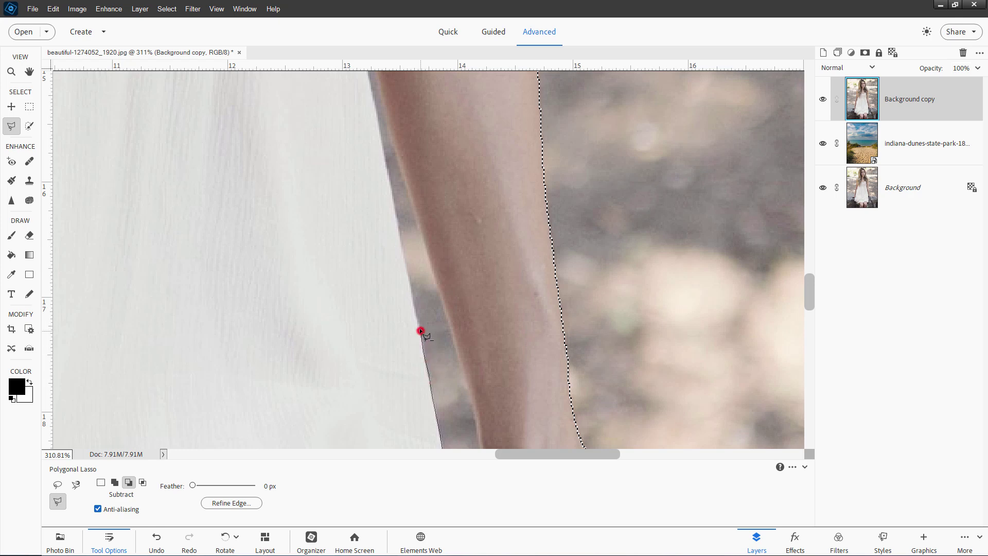
click(410, 293)
click(407, 267)
click(403, 247)
click(372, 101)
scroll(364, 165, up, 3)
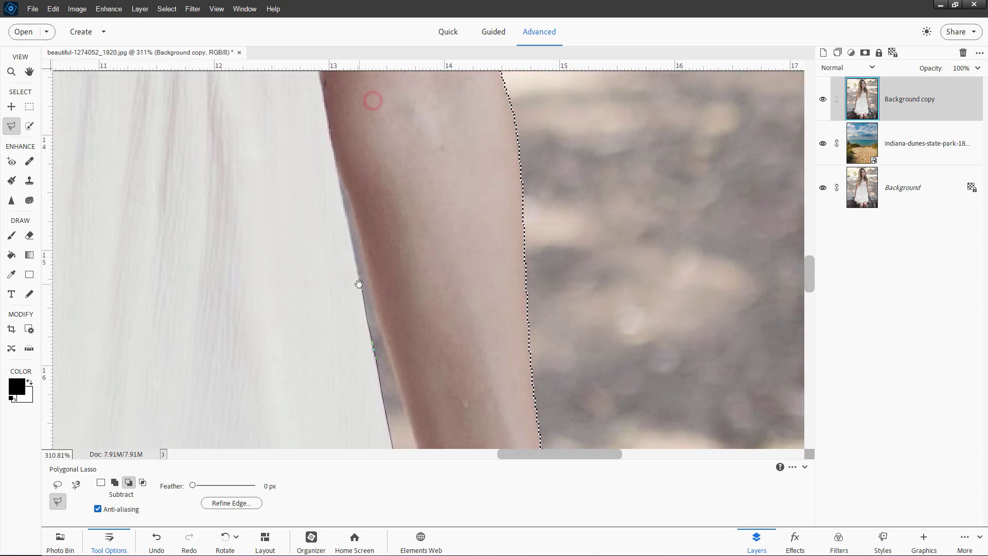
click(342, 198)
click(337, 170)
- Trace back down the arm's inner edge to the wall and close the outline to subtract the gap
click(373, 313)
click(381, 331)
click(391, 363)
drag(395, 378, 340, 128)
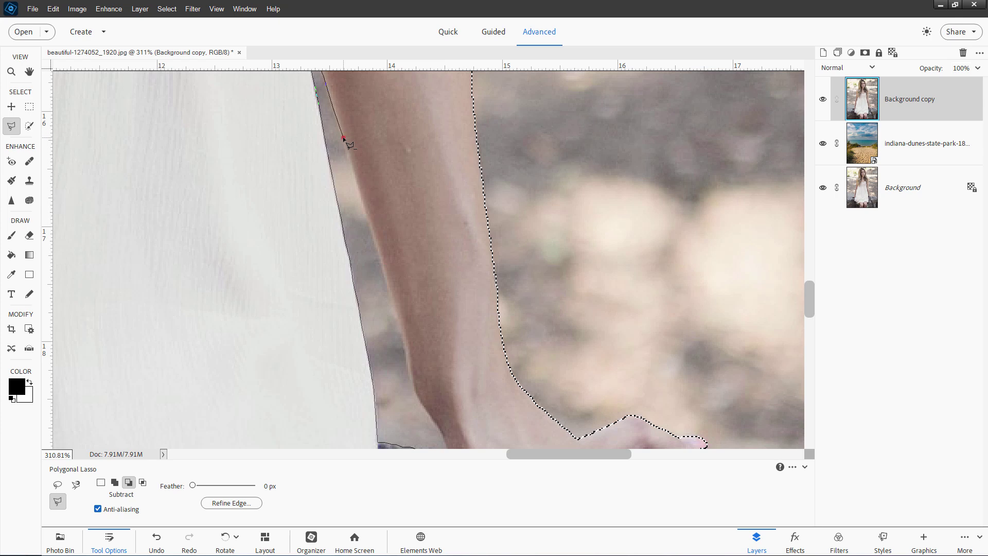
click(353, 169)
click(363, 206)
click(373, 236)
click(385, 273)
click(393, 298)
drag(393, 298, 293, 107)
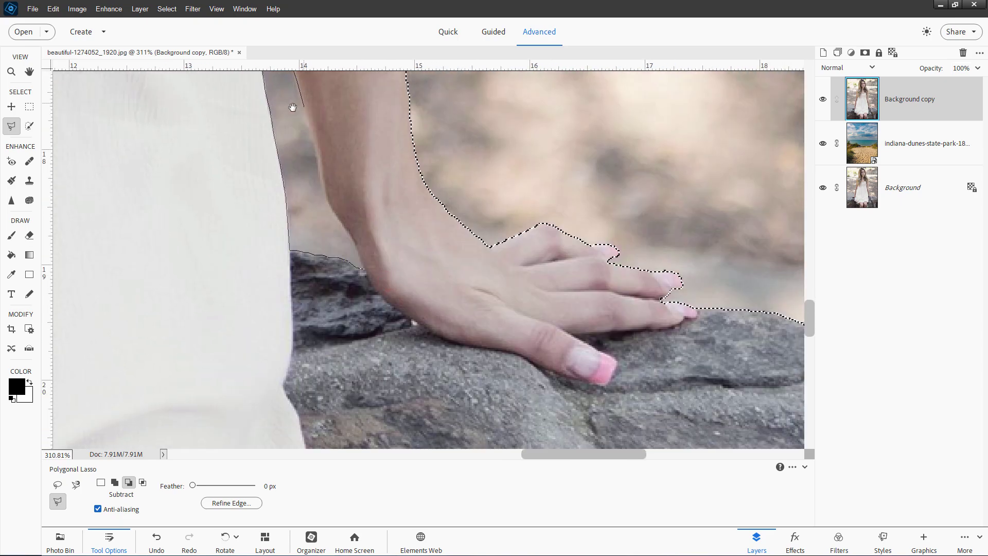
click(311, 130)
click(365, 268)
- Subtract the small background gap between the dress waistband and the arm on the image's right side
drag(289, 104, 351, 356)
drag(273, 151, 331, 306)
drag(299, 124, 328, 307)
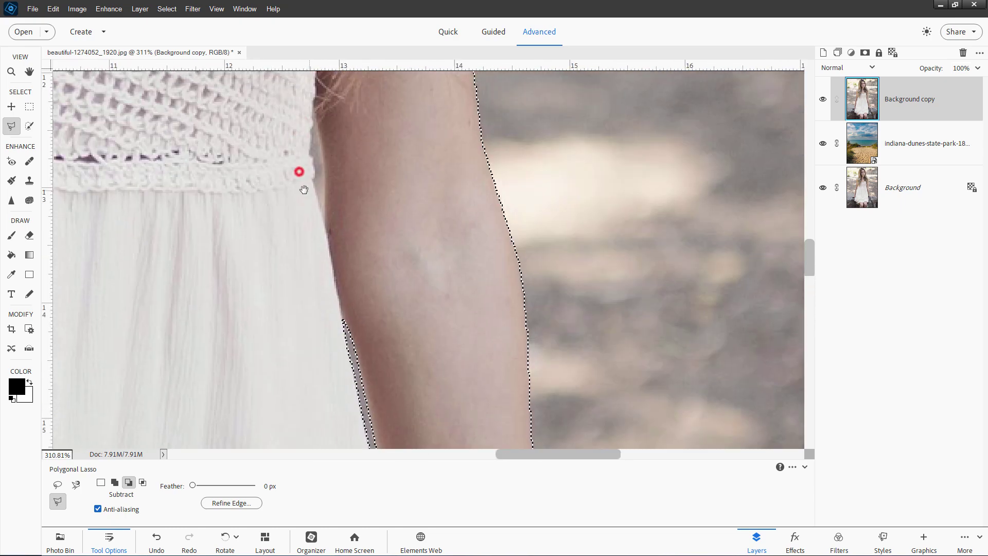
drag(300, 172, 305, 192)
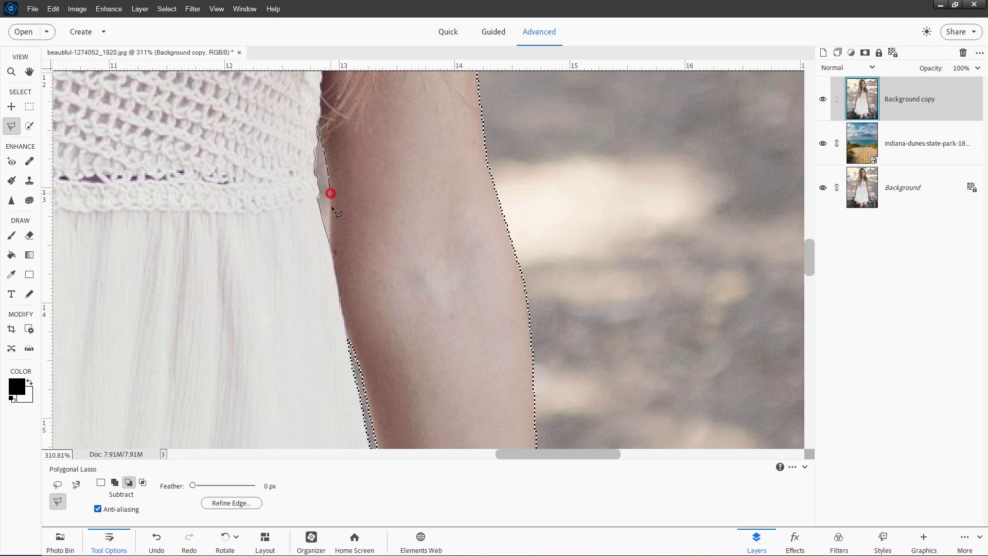
- Open Refine Edge for the finished selection and reduce the refinement brush size
scroll(260, 285, down, 10)
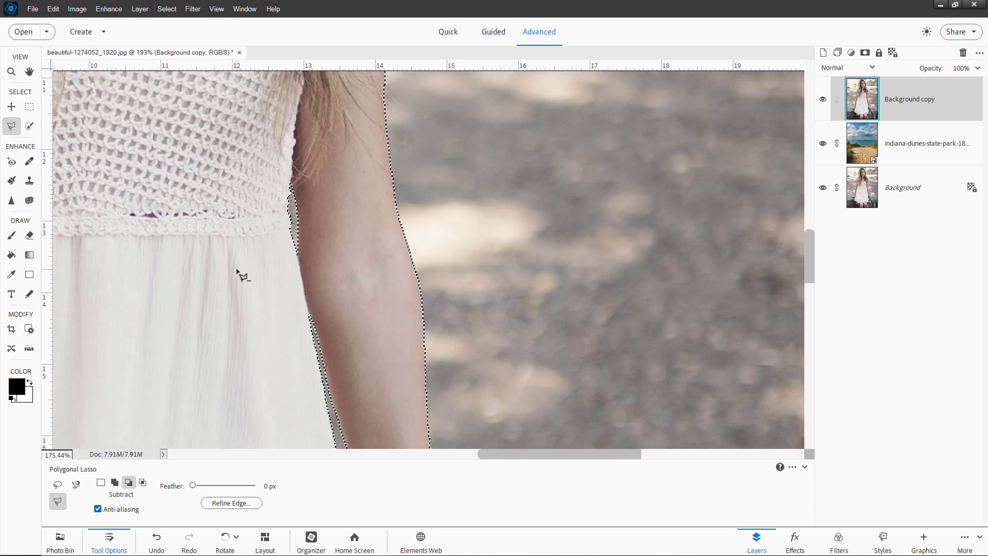
scroll(226, 276, down, 4)
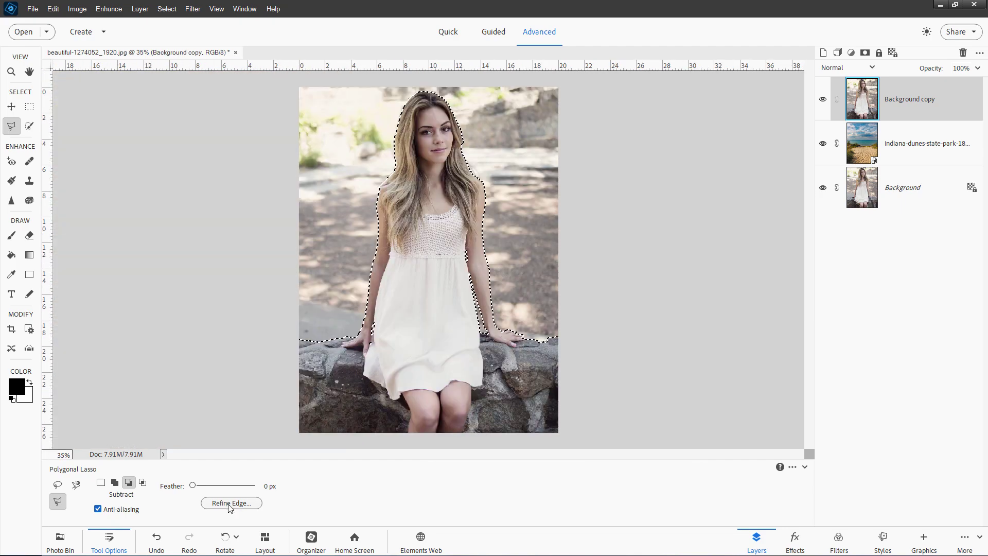
click(232, 504)
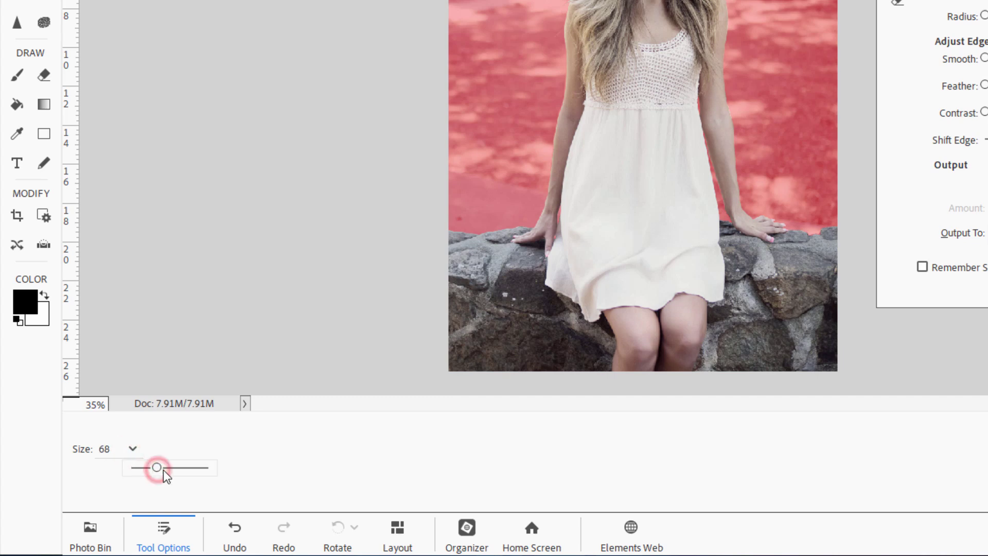
drag(163, 471, 143, 470)
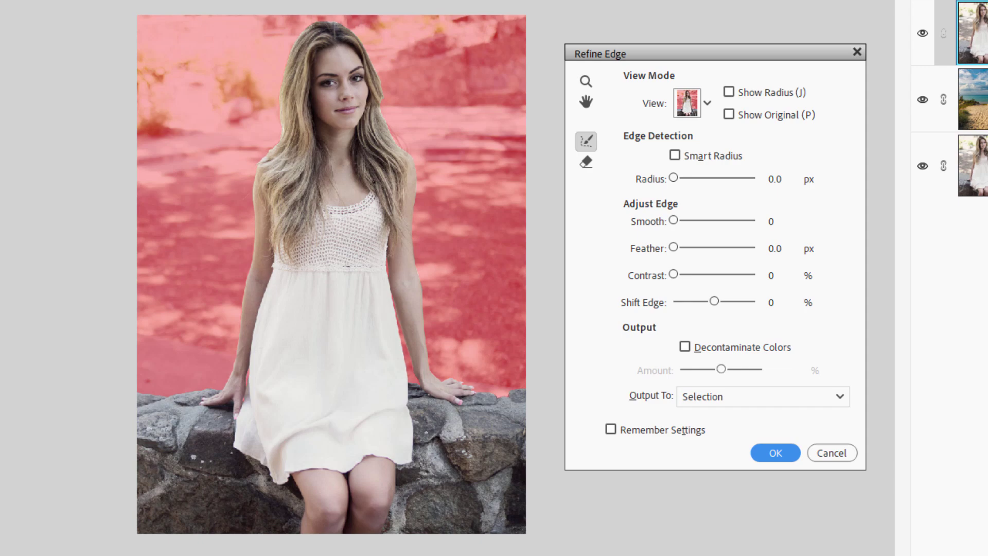
- Brush the refinement along the hair edge on the image's left side, from beside the mouth down over the shoulder
scroll(313, 152, up, 11)
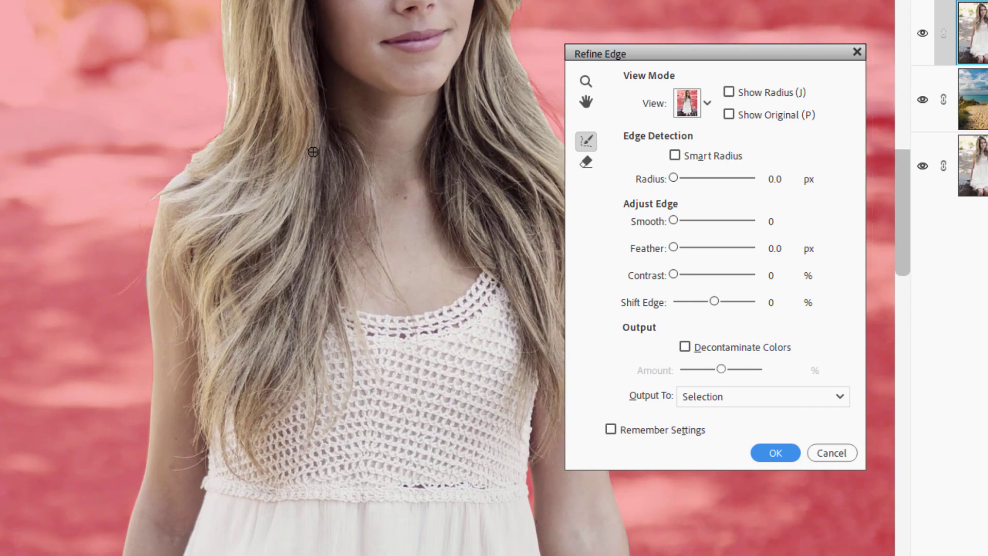
scroll(313, 152, up, 6)
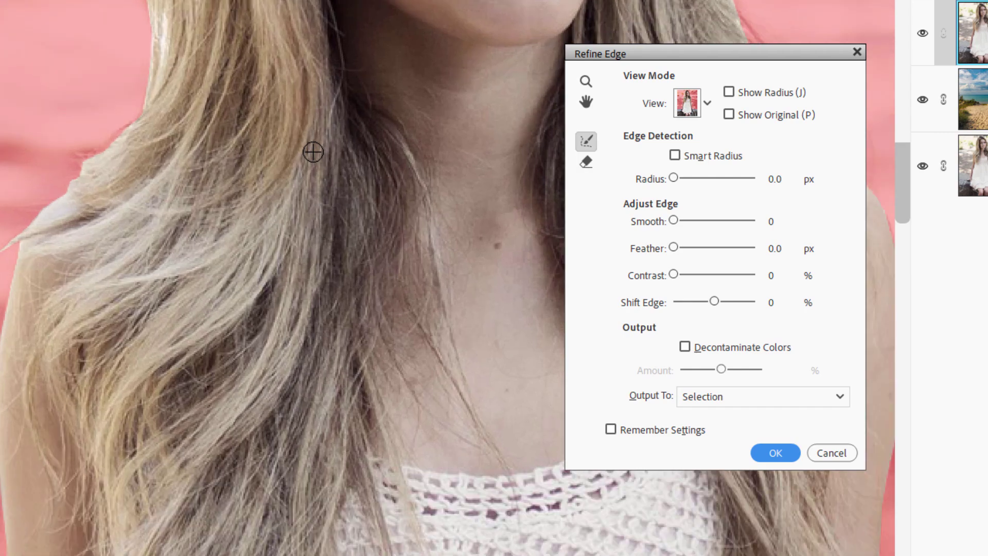
scroll(313, 152, up, 1)
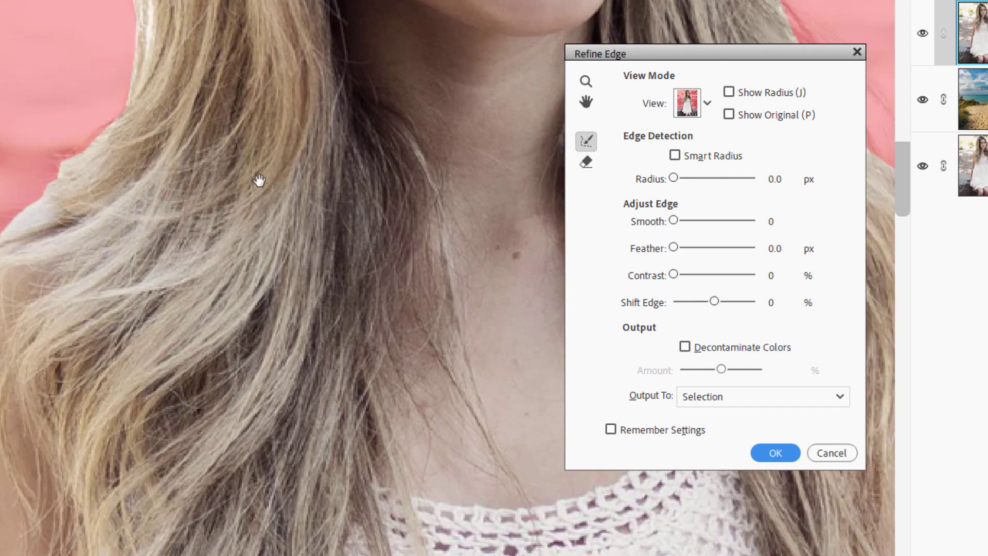
drag(250, 169, 289, 291)
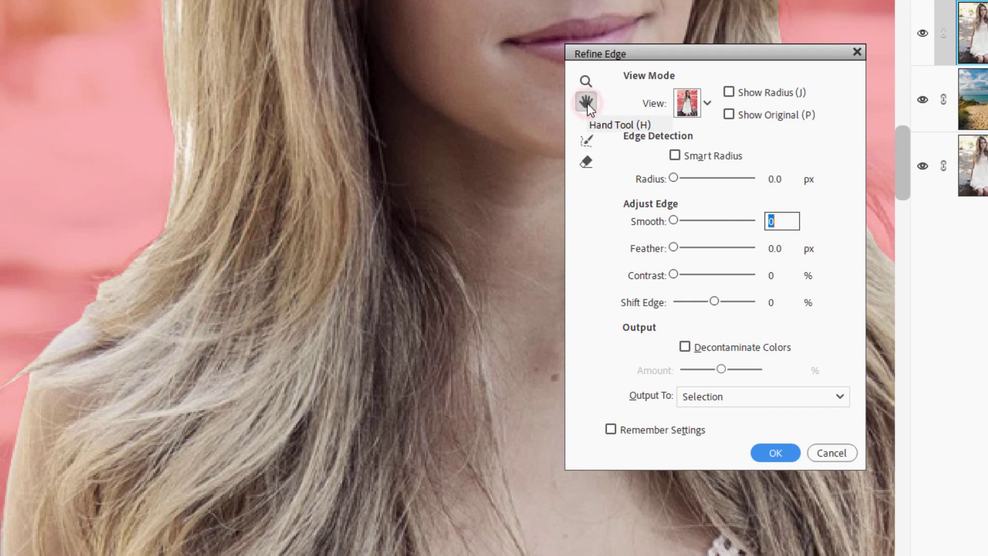
drag(260, 136, 316, 220)
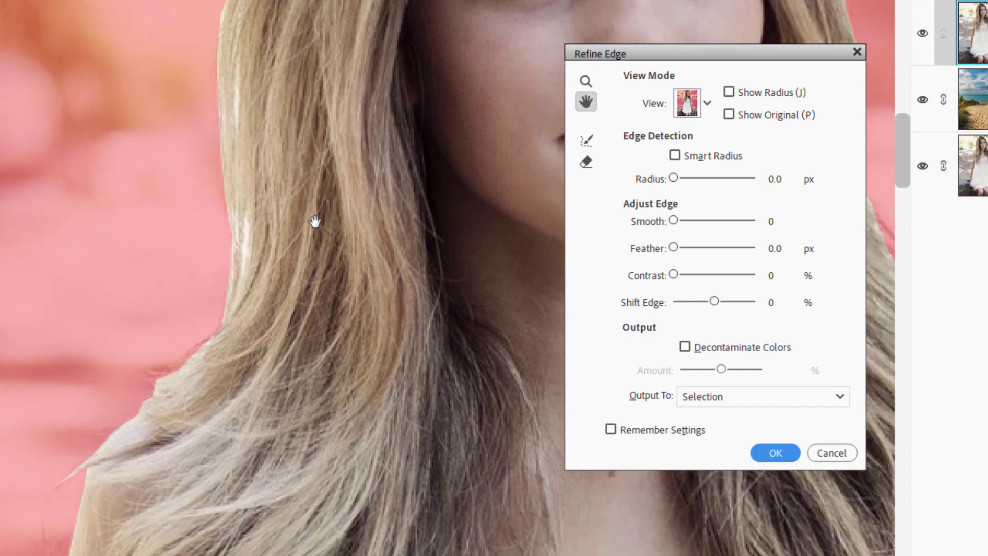
click(586, 141)
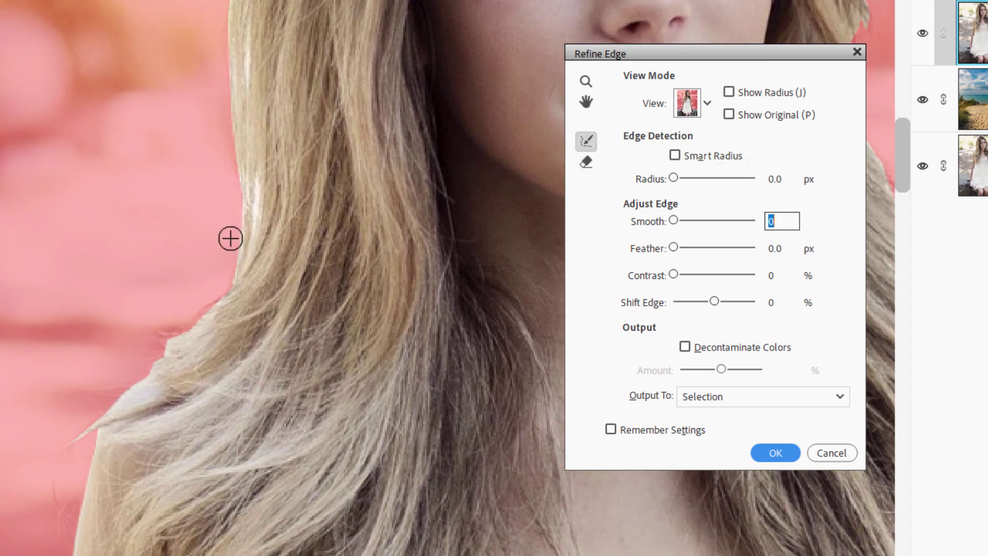
mouse_move(230, 238)
mouse_down()
mouse_move(238, 206)
mouse_move(227, 264)
mouse_move(232, 188)
mouse_move(249, 206)
mouse_move(229, 231)
mouse_move(222, 174)
mouse_move(247, 176)
mouse_move(243, 247)
mouse_move(221, 291)
mouse_move(150, 365)
mouse_move(106, 393)
mouse_move(67, 474)
mouse_up()
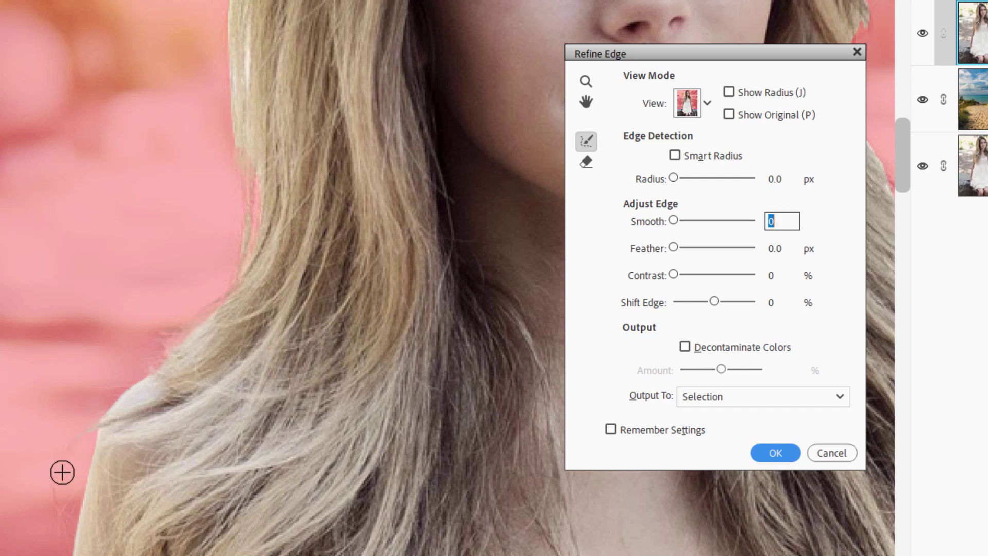
mouse_move(249, 180)
mouse_down()
mouse_move(230, 82)
mouse_move(232, 39)
mouse_move(231, 101)
mouse_move(247, 42)
mouse_move(230, 63)
mouse_move(235, 111)
mouse_move(227, 43)
mouse_up()
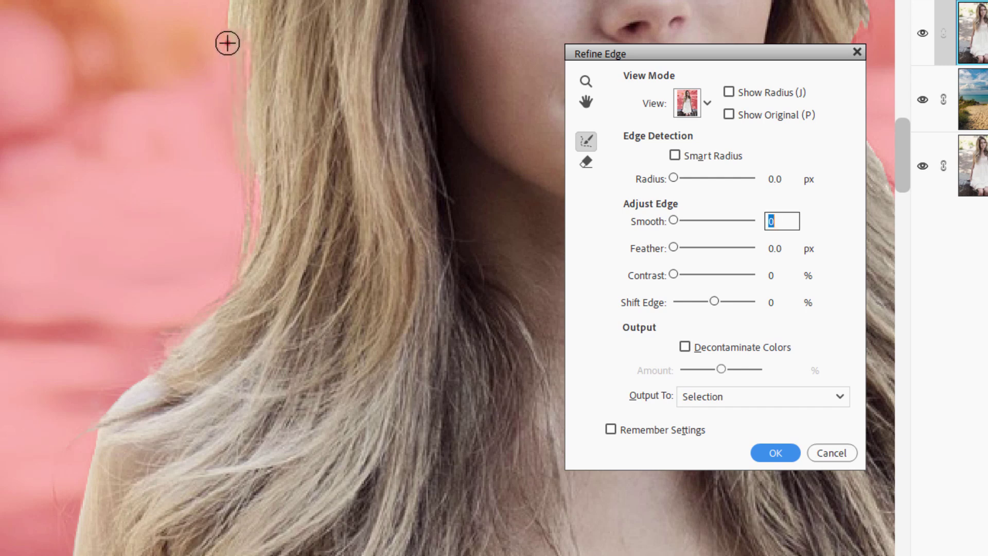
- Refine the hair edge on the image's left side from cheek level up past the forehead
click(585, 101)
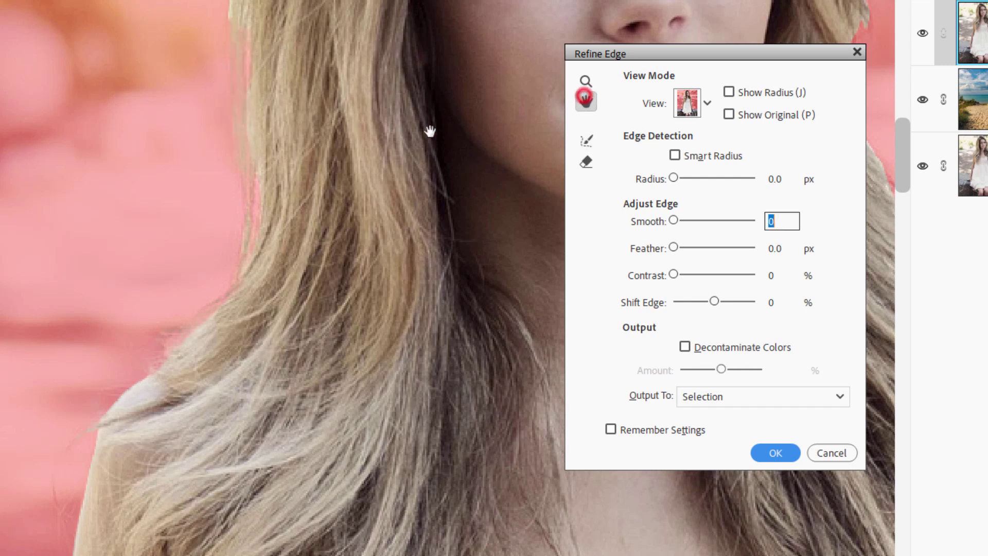
drag(331, 71, 309, 335)
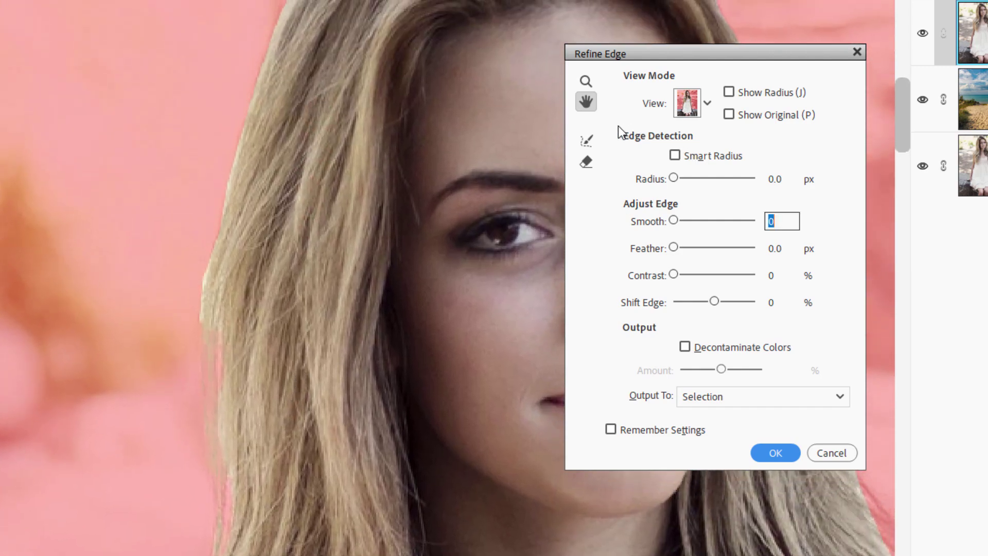
click(587, 141)
drag(201, 319, 222, 196)
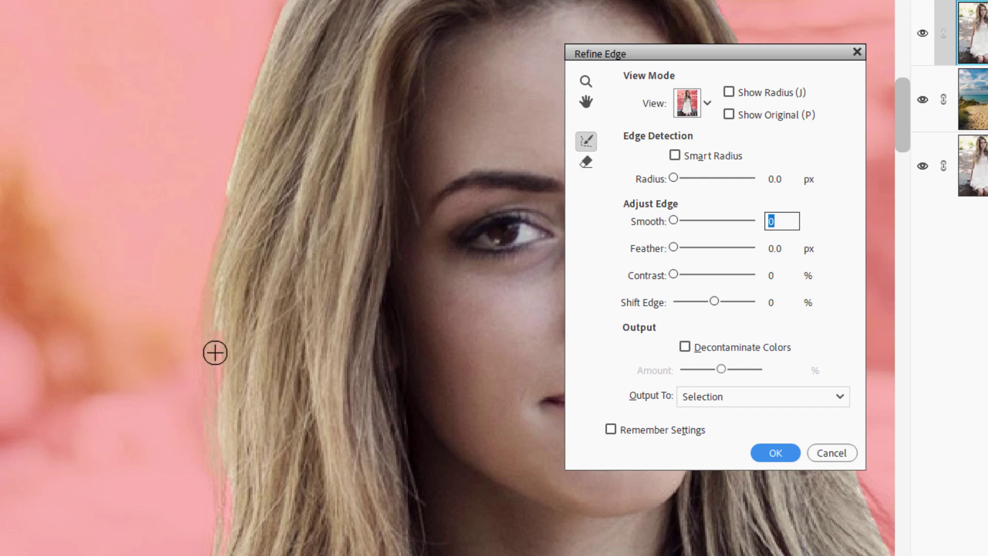
mouse_move(206, 362)
mouse_down()
mouse_move(220, 227)
mouse_move(204, 358)
mouse_up()
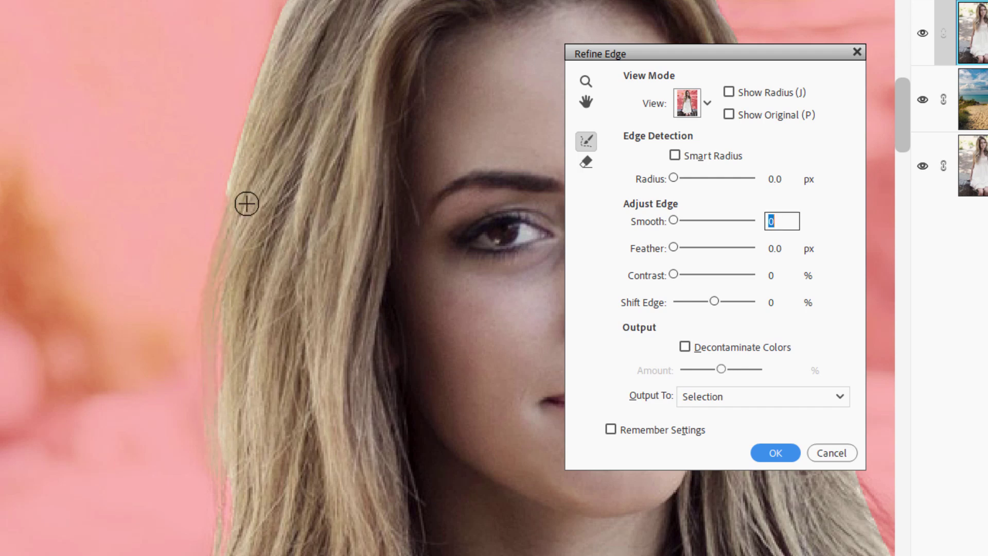
mouse_move(221, 259)
mouse_down()
mouse_move(211, 237)
mouse_move(242, 128)
mouse_move(222, 140)
mouse_move(236, 134)
mouse_move(236, 144)
mouse_move(265, 52)
mouse_up()
- Refine the hair edge around the top of the head, starting from the image's left side
drag(347, 99, 232, 430)
click(590, 140)
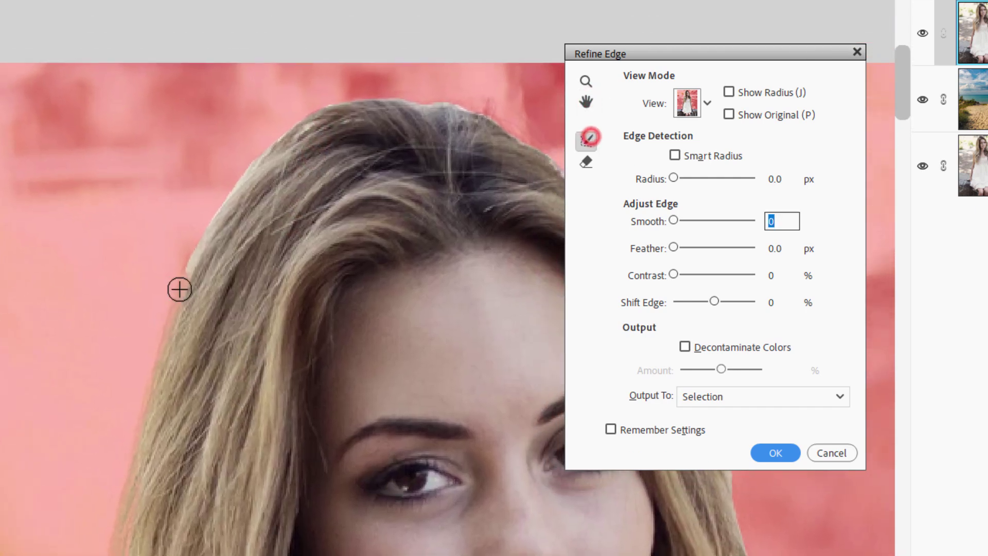
mouse_move(156, 310)
mouse_down()
mouse_move(227, 183)
mouse_move(304, 124)
mouse_move(377, 94)
mouse_move(366, 100)
mouse_move(496, 108)
mouse_move(533, 137)
mouse_move(477, 163)
mouse_move(190, 132)
mouse_move(207, 130)
mouse_move(234, 152)
mouse_move(289, 236)
mouse_up()
- Refine the hair edge on the image's right side from the temple down past the chin
click(586, 102)
click(587, 140)
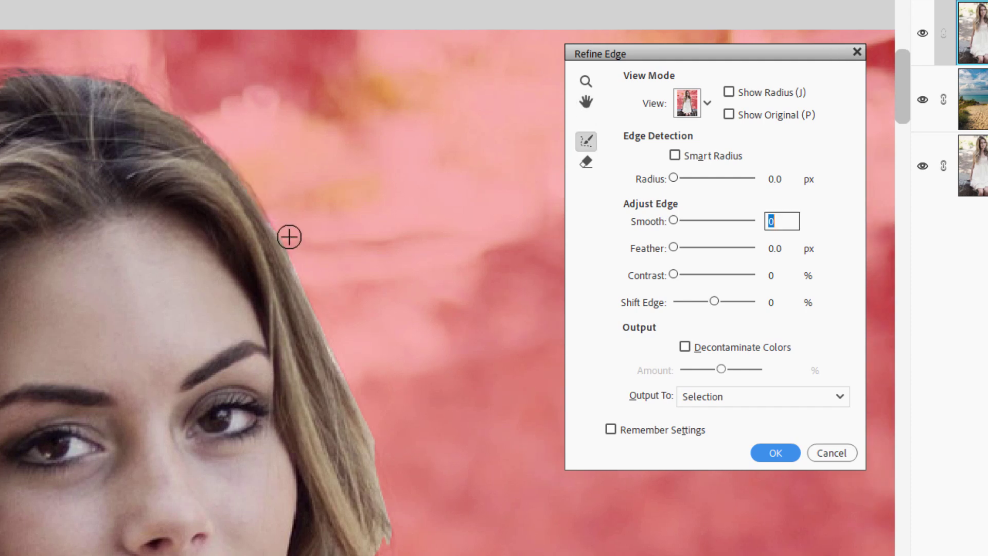
drag(311, 297, 386, 469)
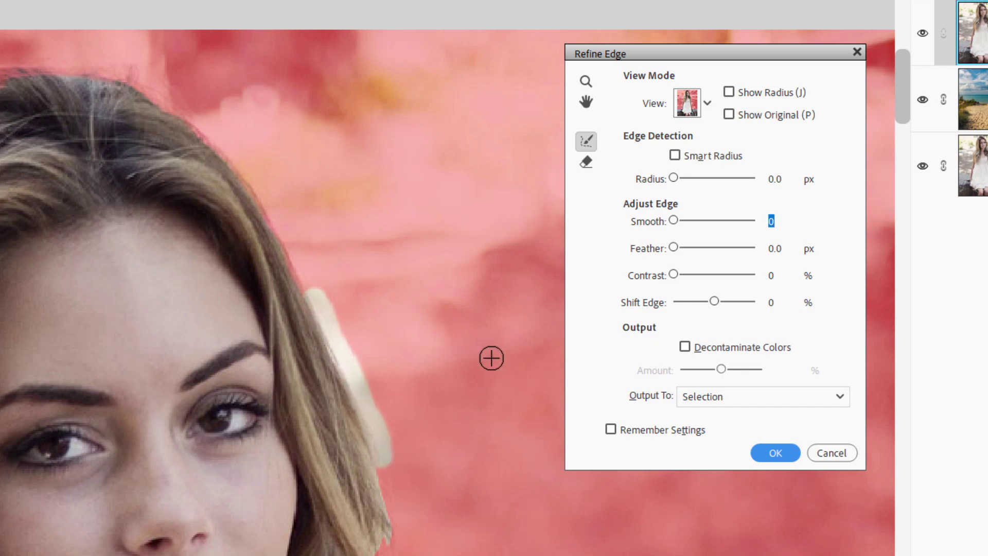
click(587, 103)
drag(440, 441, 398, 121)
click(590, 137)
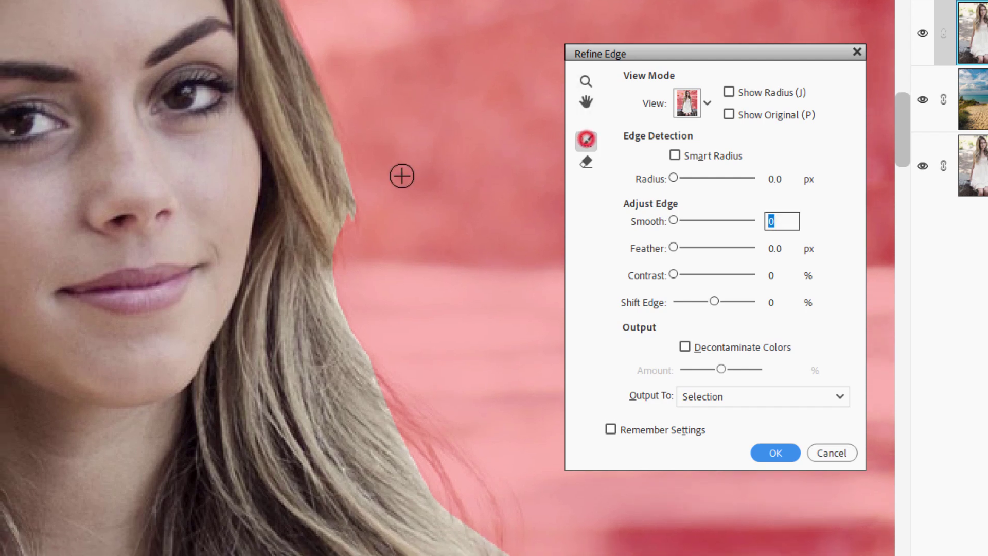
mouse_move(340, 126)
mouse_down()
mouse_move(358, 226)
mouse_move(359, 251)
mouse_move(335, 196)
mouse_move(348, 269)
mouse_move(335, 232)
mouse_move(359, 290)
mouse_move(347, 293)
mouse_move(366, 325)
mouse_move(328, 278)
mouse_move(386, 357)
mouse_up()
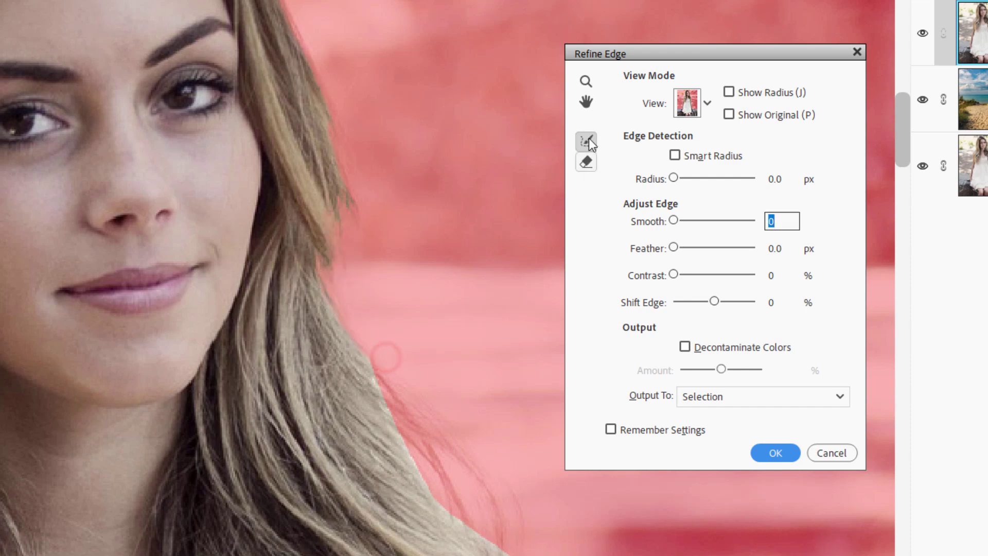
- Brush over the loose hair strands above the shoulder on the image's right side to include them in the selection
click(586, 101)
drag(484, 381, 368, 187)
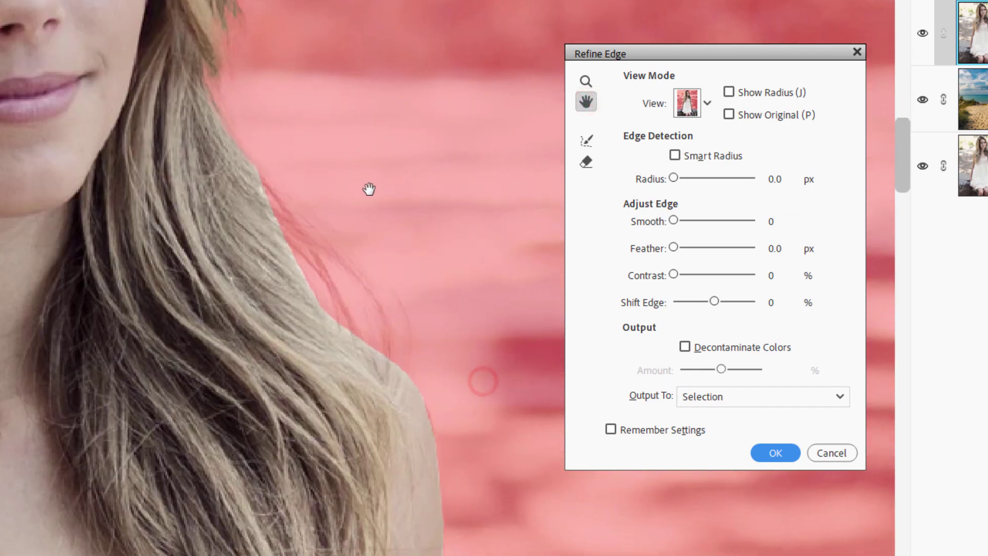
click(589, 135)
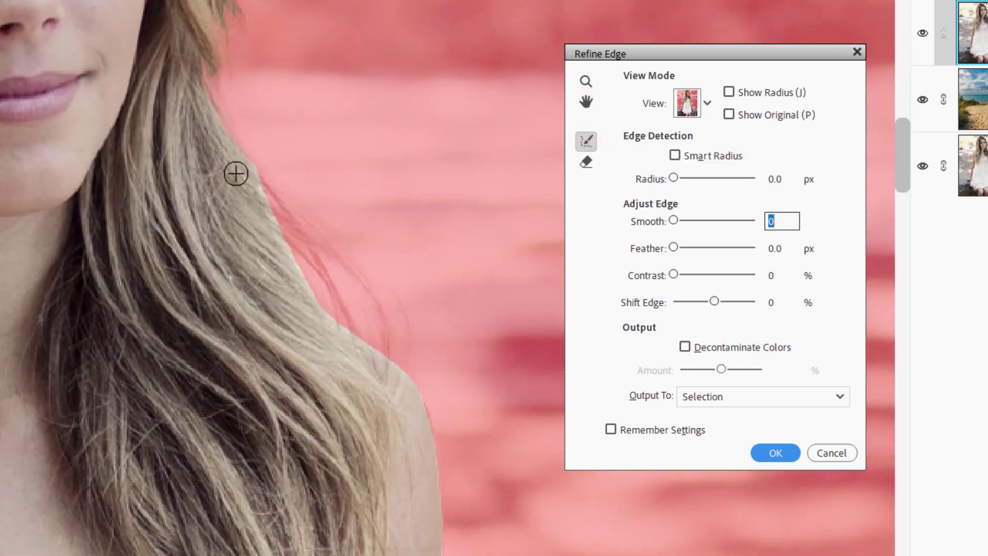
mouse_move(237, 174)
mouse_down()
mouse_move(304, 249)
mouse_move(267, 181)
mouse_move(315, 248)
mouse_up()
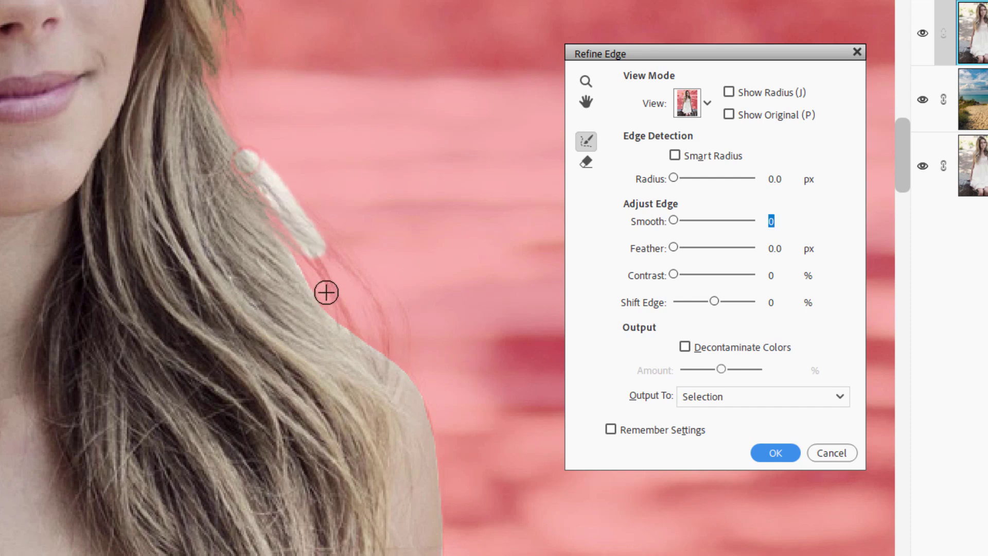
mouse_move(265, 214)
mouse_down()
mouse_move(298, 256)
mouse_move(320, 306)
mouse_up()
mouse_move(404, 326)
mouse_down()
mouse_move(337, 253)
mouse_move(291, 224)
mouse_move(386, 341)
mouse_move(305, 263)
mouse_move(340, 281)
mouse_move(372, 355)
mouse_move(375, 340)
mouse_move(307, 284)
mouse_move(291, 252)
mouse_up()
drag(417, 359, 308, 259)
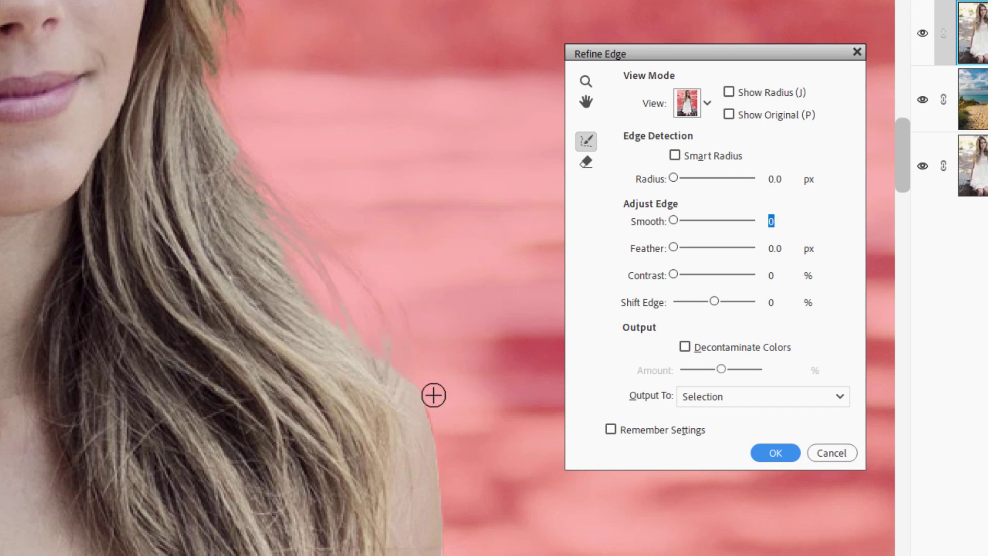
mouse_move(427, 390)
mouse_down()
mouse_move(316, 314)
mouse_move(278, 242)
mouse_up()
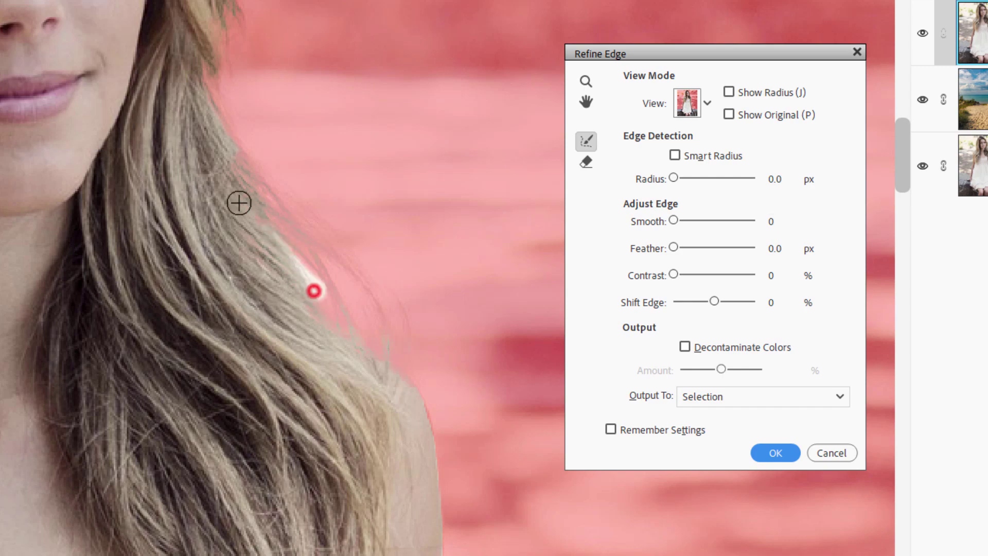
- Refine the arm's outer edge on the image's right side where the hair tips cross it
click(586, 101)
drag(475, 413, 406, 183)
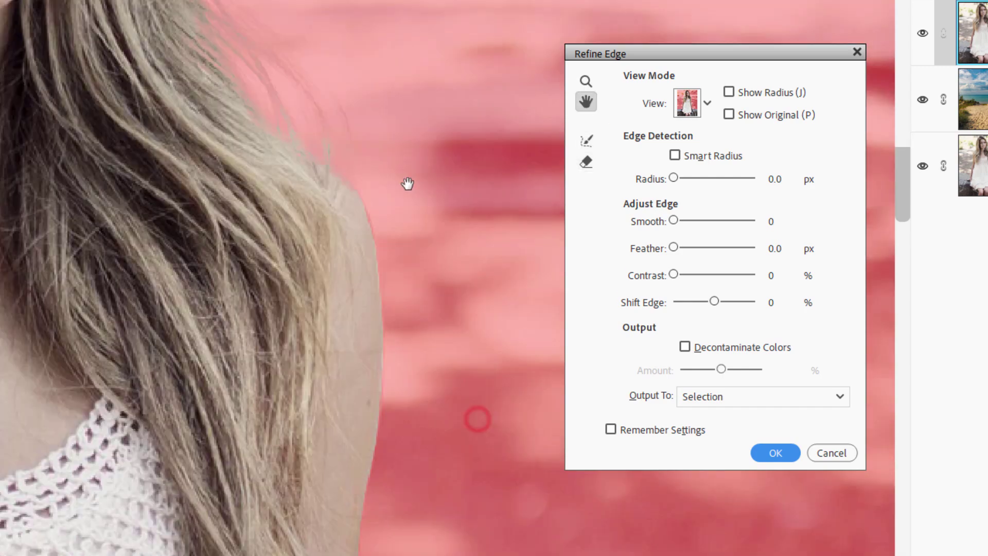
drag(416, 406, 450, 230)
drag(458, 411, 436, 342)
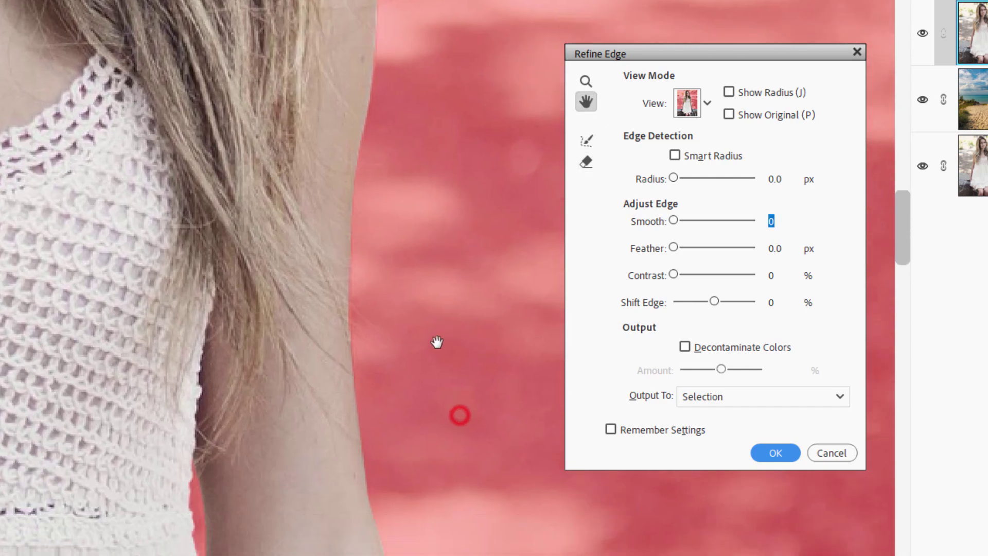
click(585, 142)
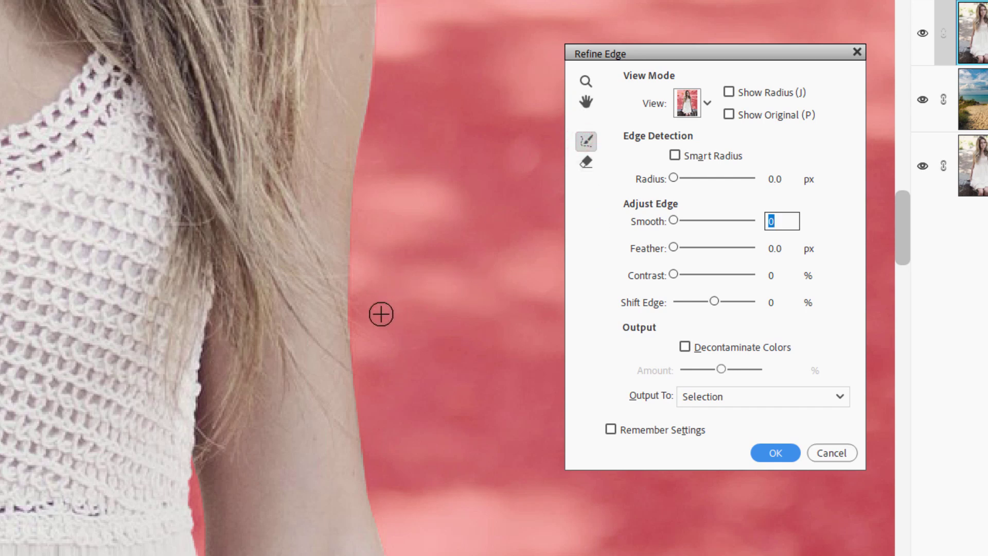
mouse_move(335, 292)
mouse_down()
mouse_move(369, 353)
mouse_move(328, 283)
mouse_up()
mouse_move(370, 340)
mouse_down()
mouse_move(342, 304)
mouse_move(346, 276)
mouse_up()
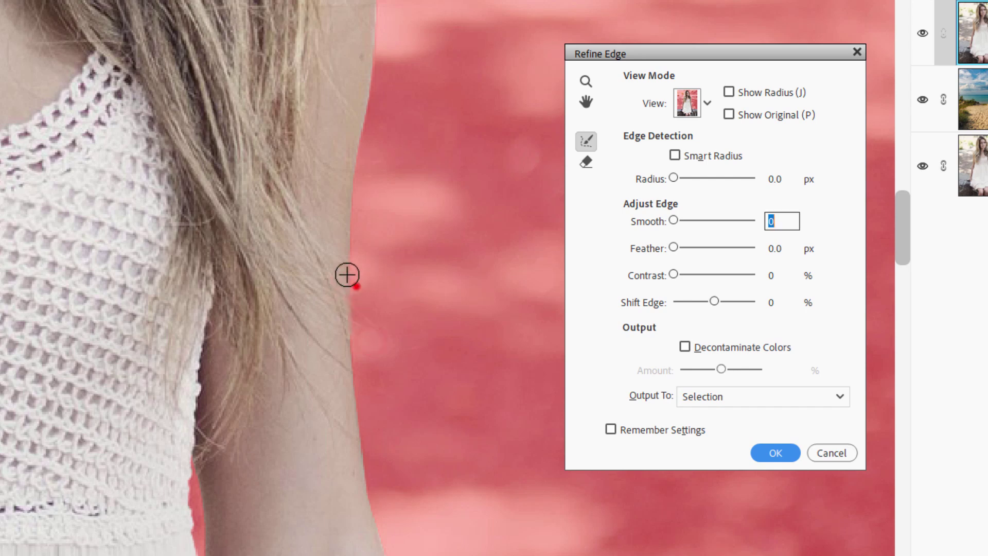
- Output the refined selection to New Layer with Layer Mask and apply the edge refinement
click(730, 396)
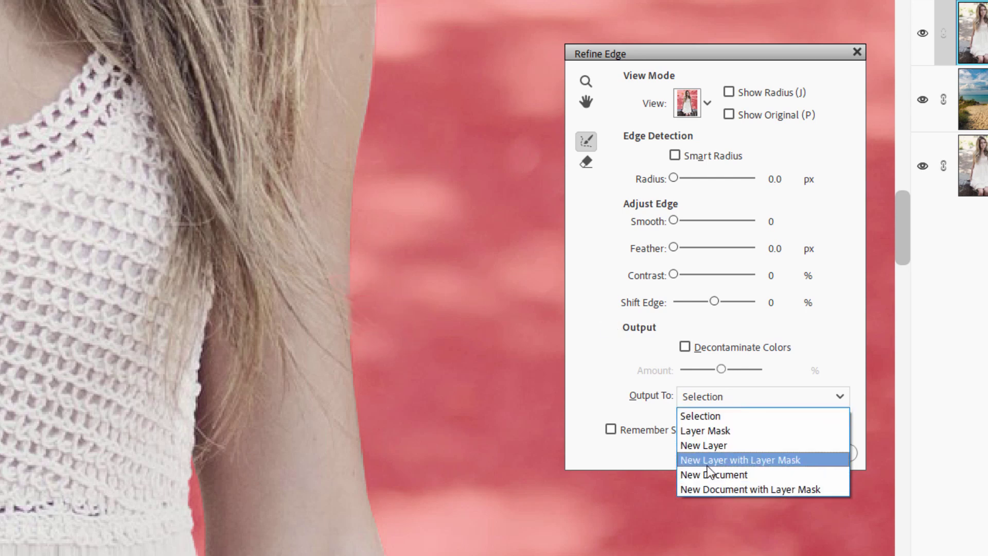
click(754, 460)
click(775, 455)
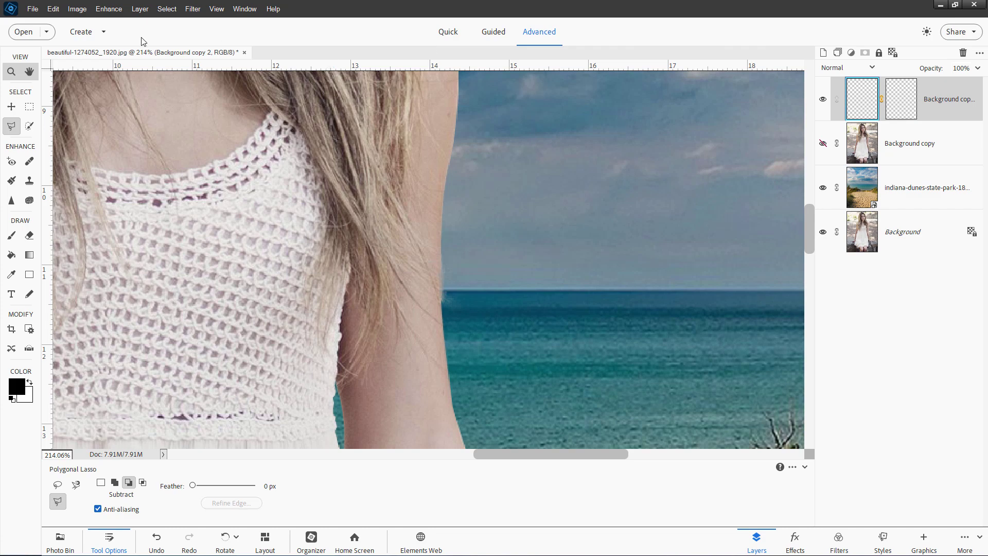
- Save the composite as beautiful-1274052_1920.psd and close the document
click(39, 10)
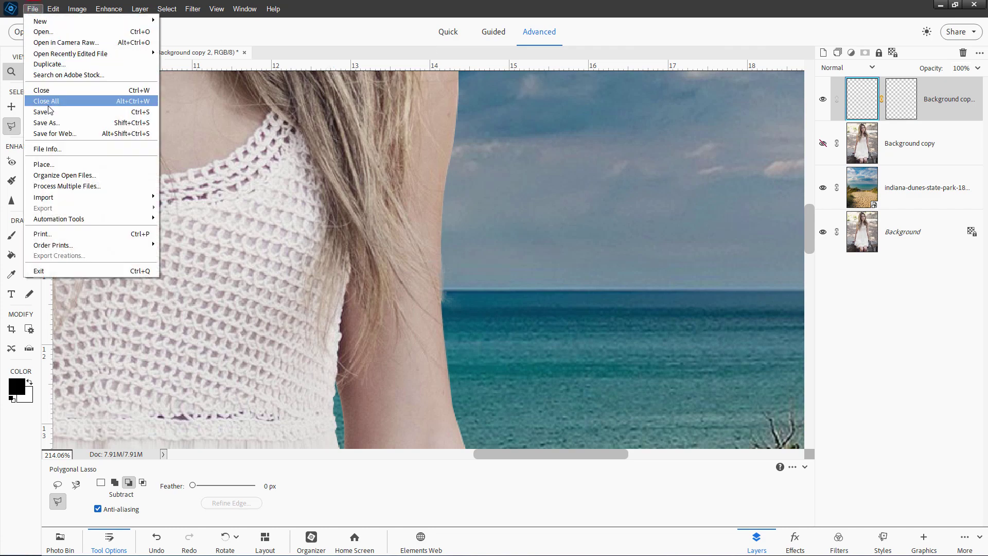
click(50, 124)
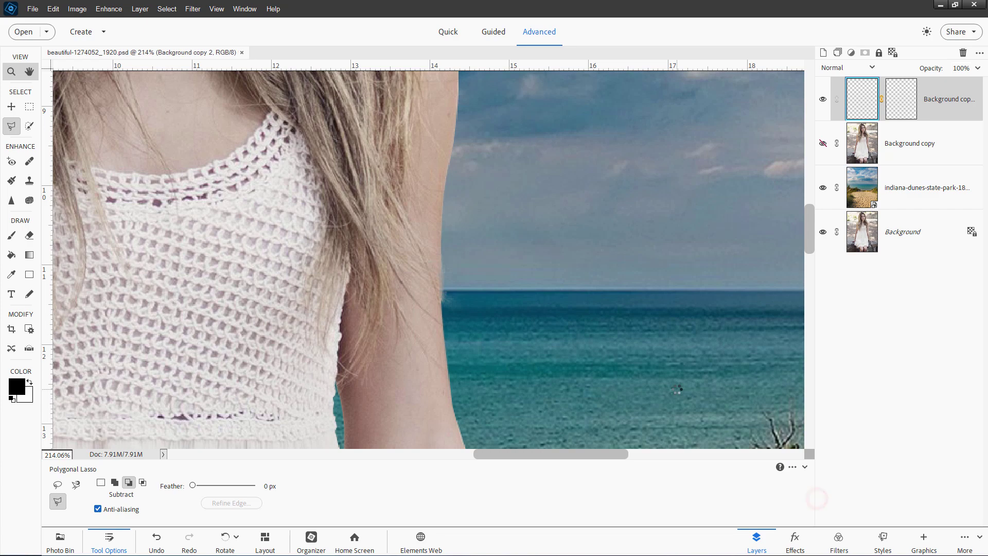
click(32, 9)
click(61, 89)
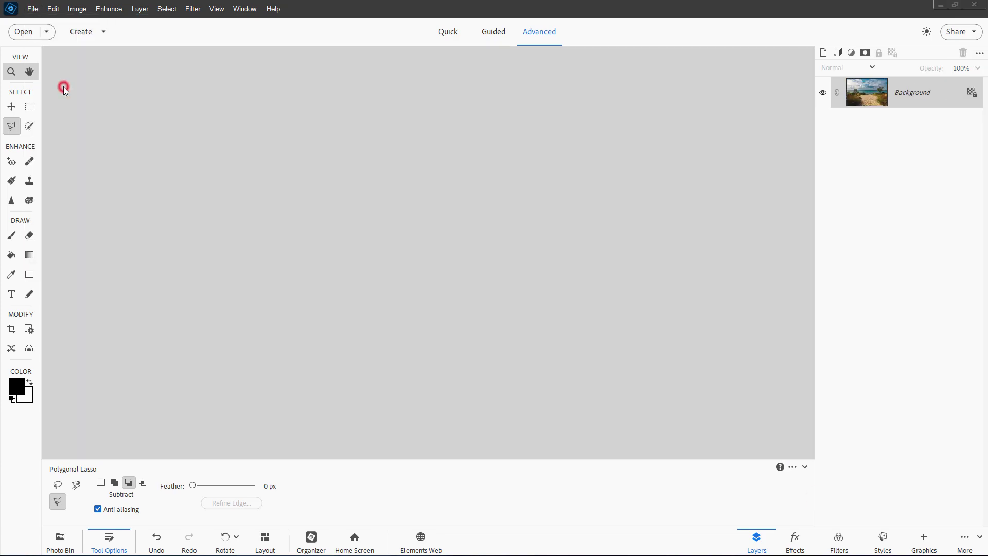
- Reopen the recently edited beautiful-1274052_1920.psd and dock its floating window into the workspace
click(33, 9)
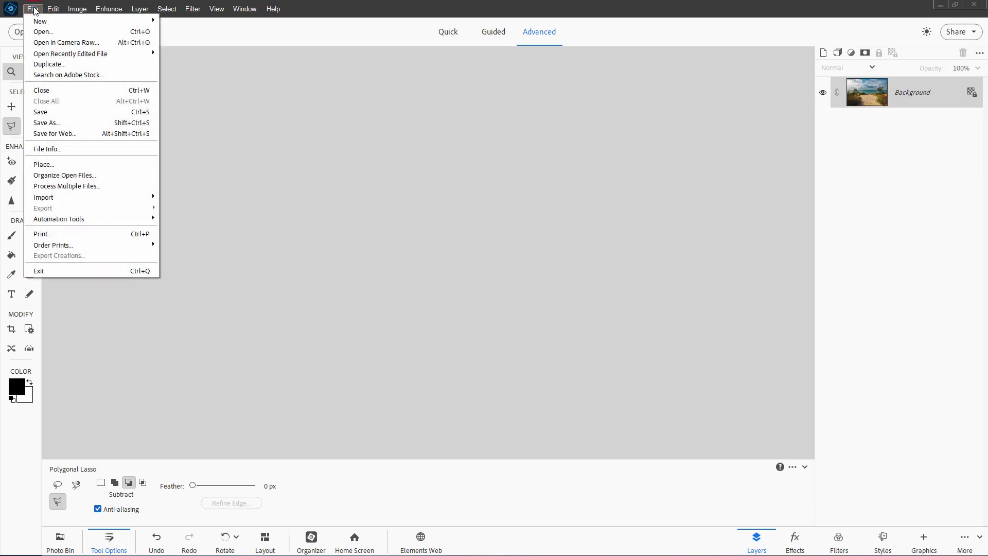
click(79, 54)
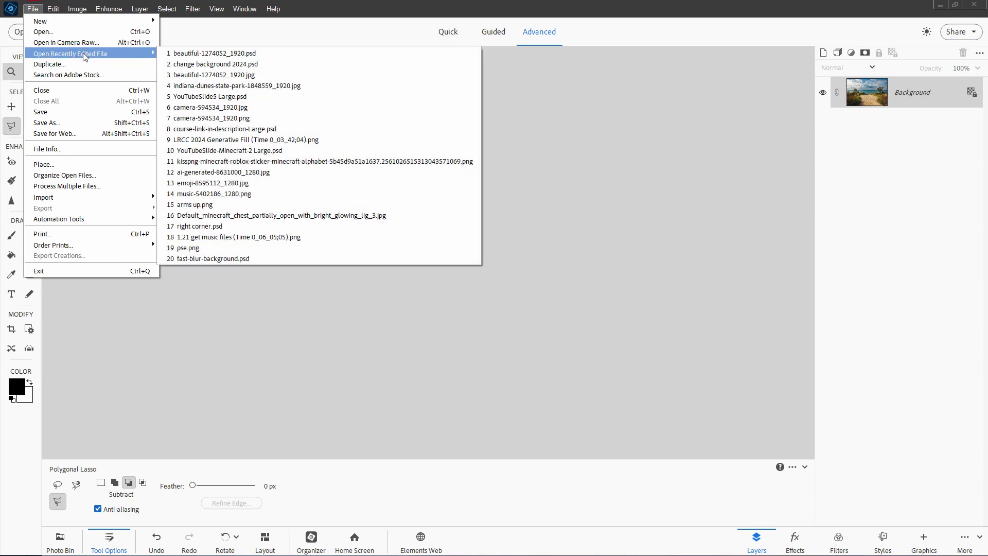
click(231, 53)
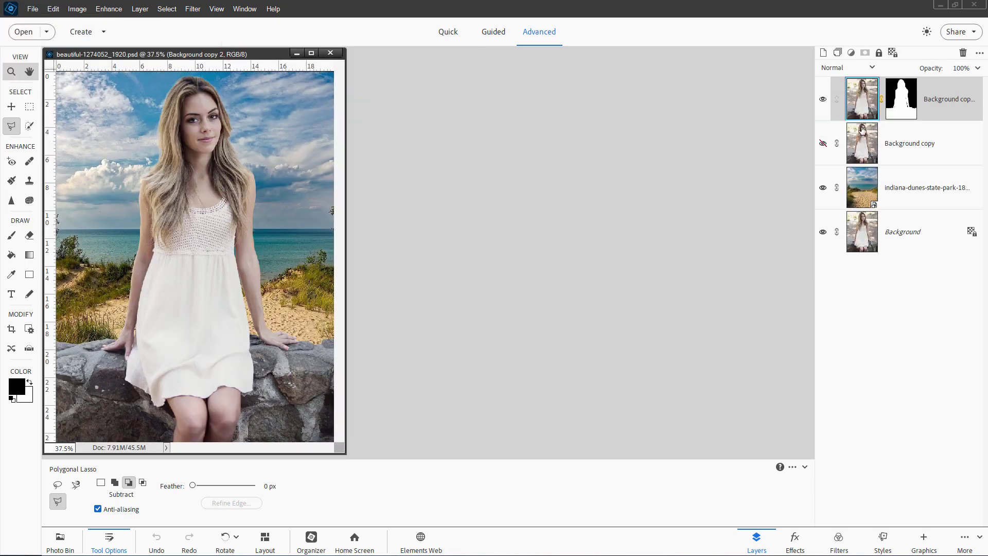
double_click(261, 55)
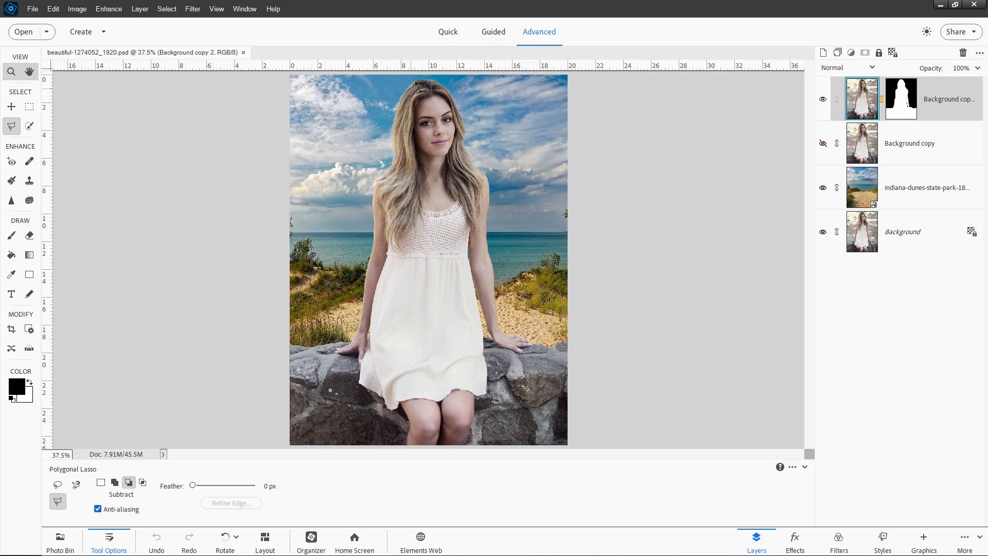
- Soften the edge of the woman's layer mask with a Gaussian Blur of 0.5 pixels radius
scroll(355, 286, up, 5)
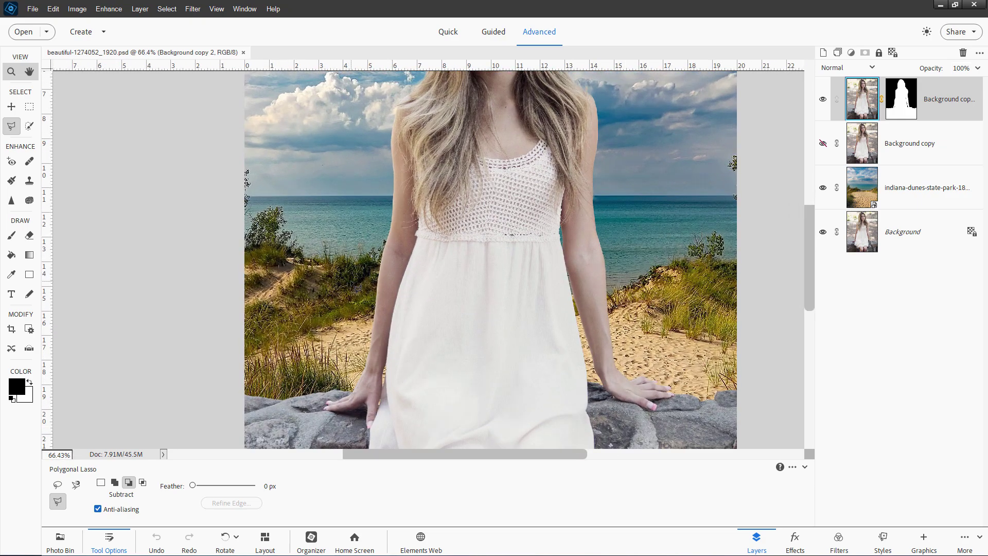
scroll(355, 286, up, 5)
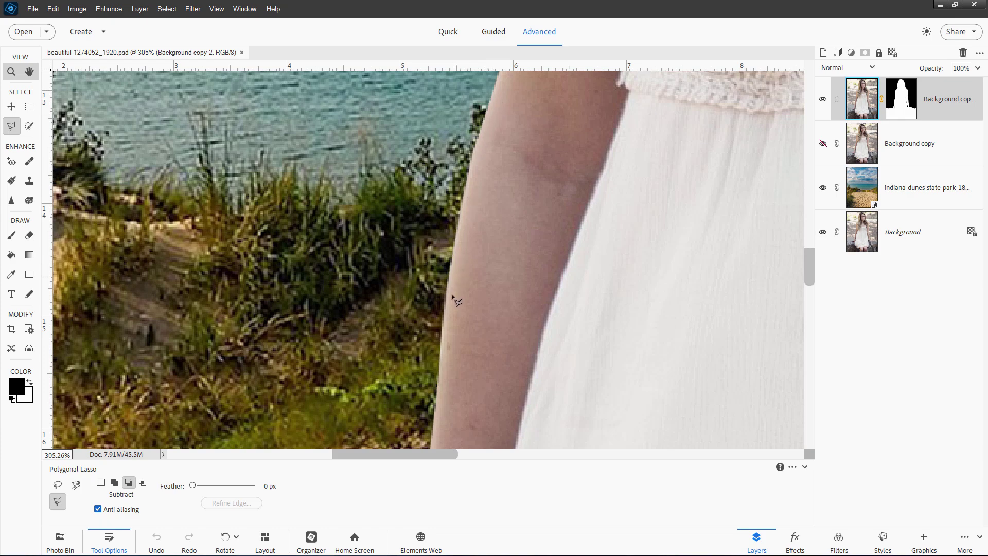
mouse_move(443, 187)
mouse_down()
mouse_move(408, 258)
mouse_move(381, 356)
mouse_up()
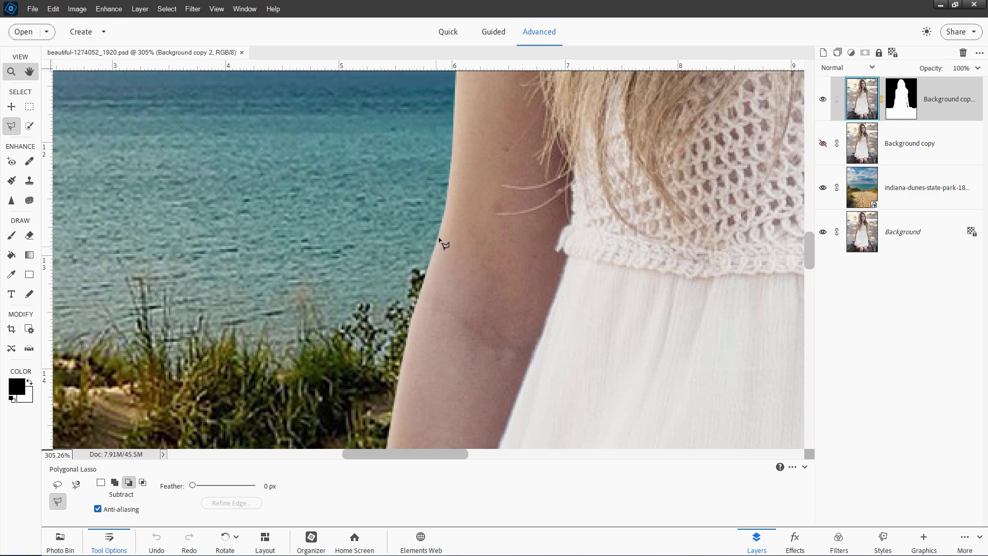
drag(440, 142, 397, 253)
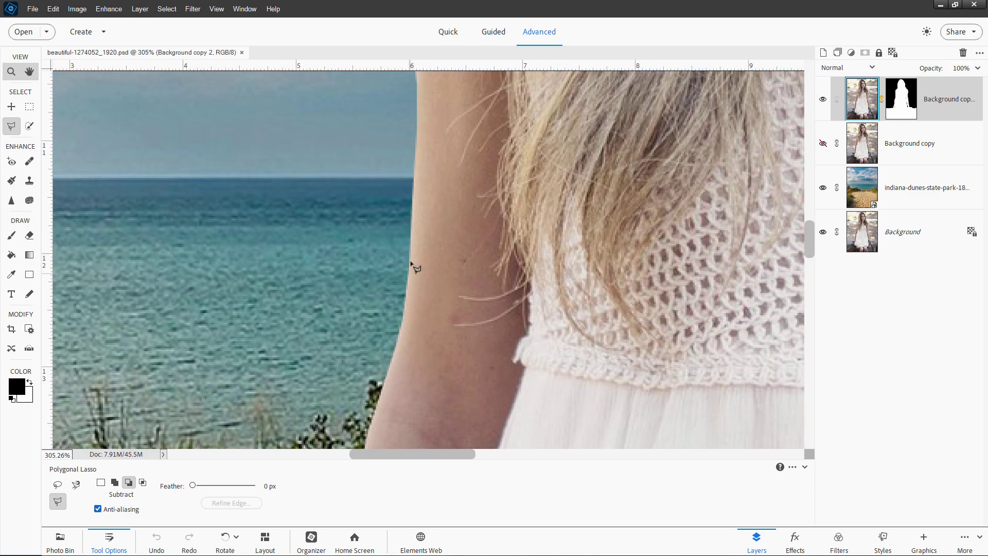
drag(370, 334, 380, 150)
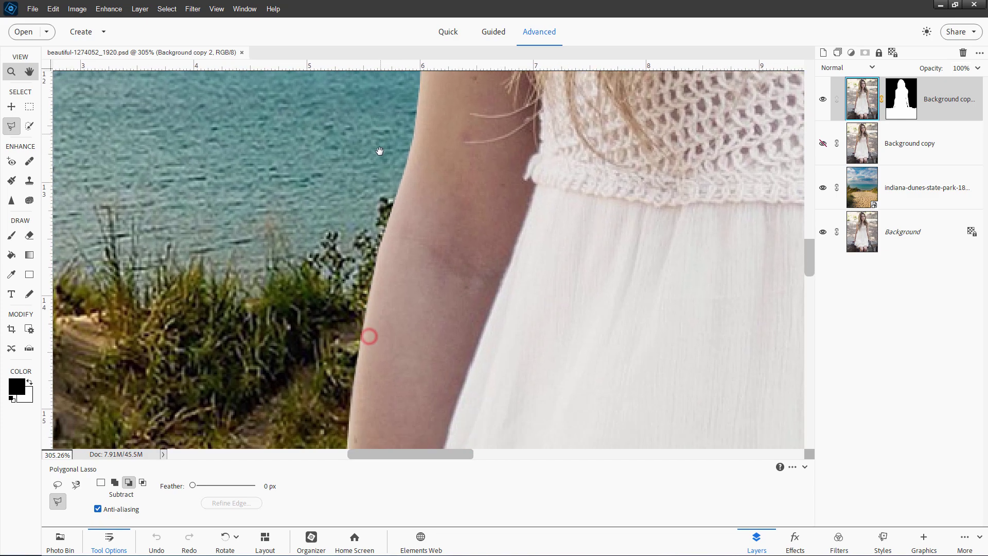
click(902, 107)
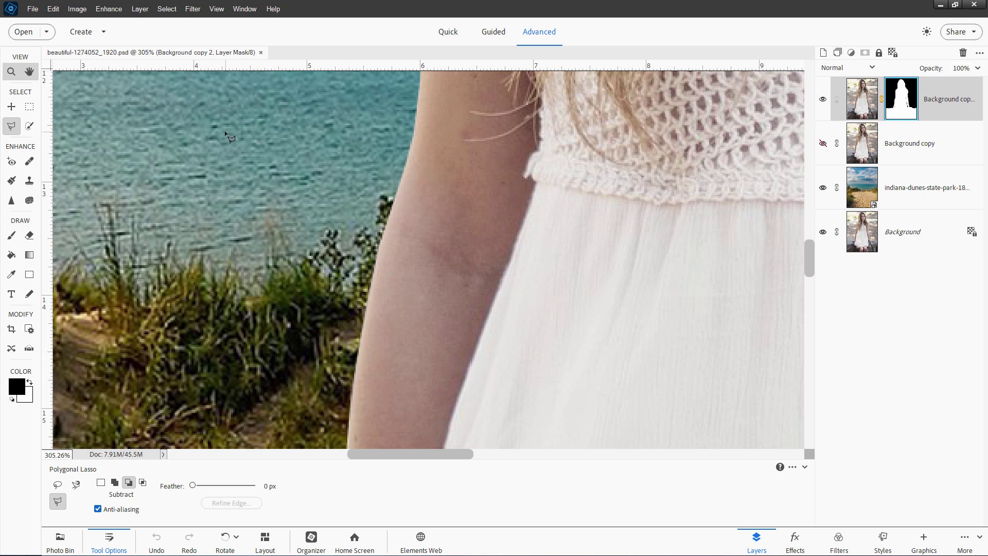
click(193, 9)
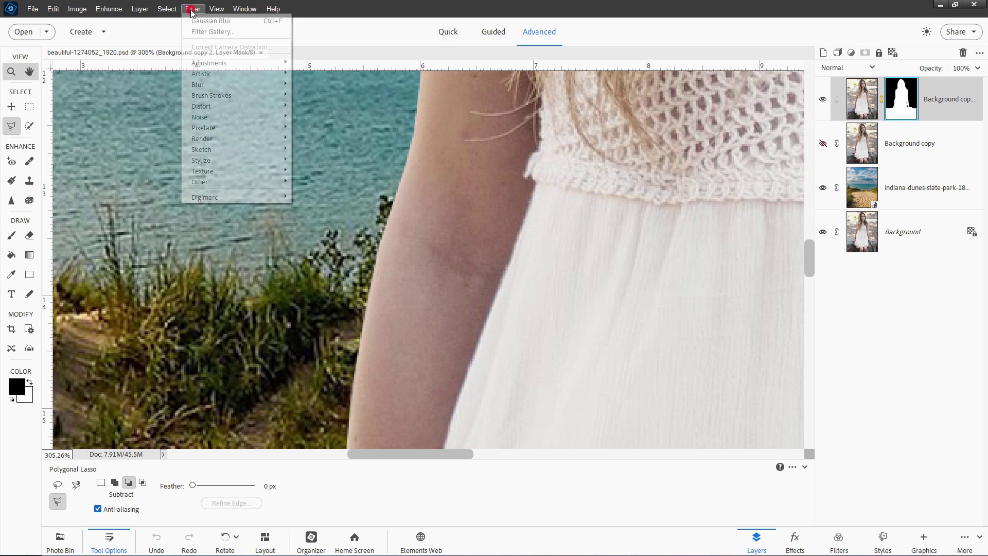
click(220, 84)
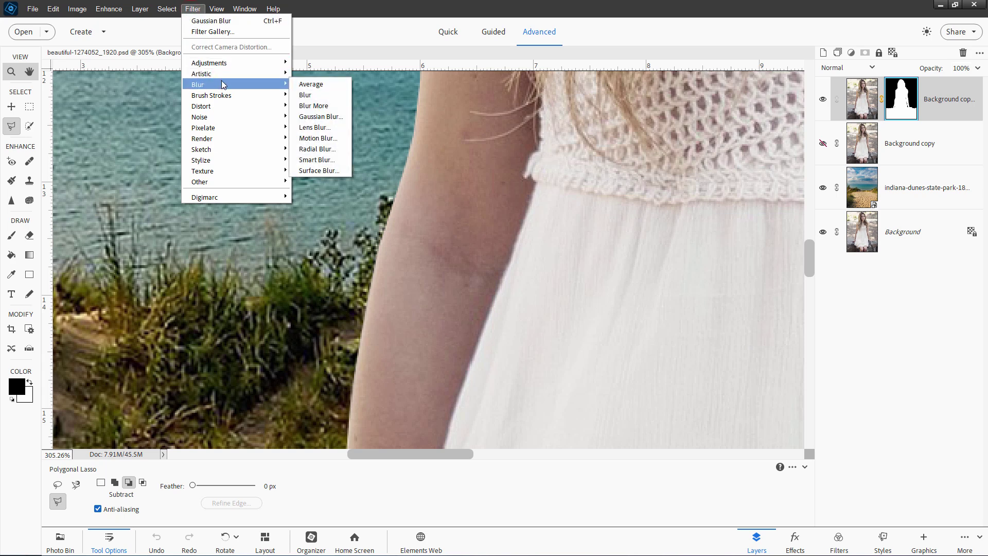
click(307, 118)
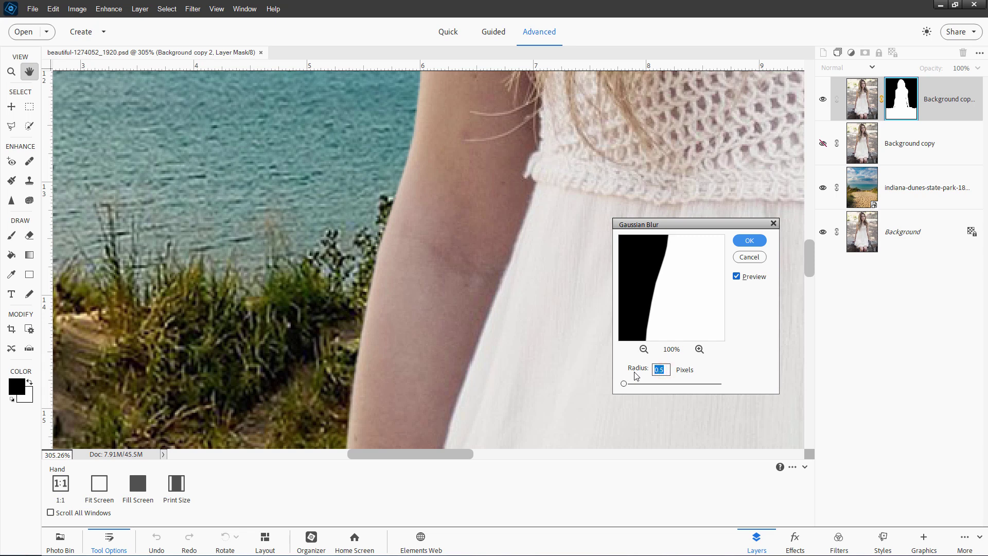
text(1)
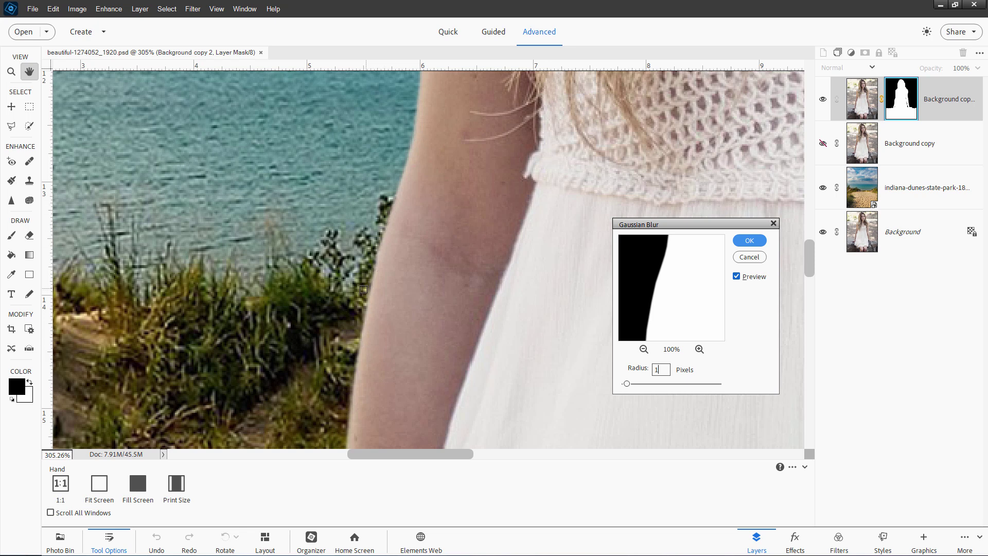
click(622, 372)
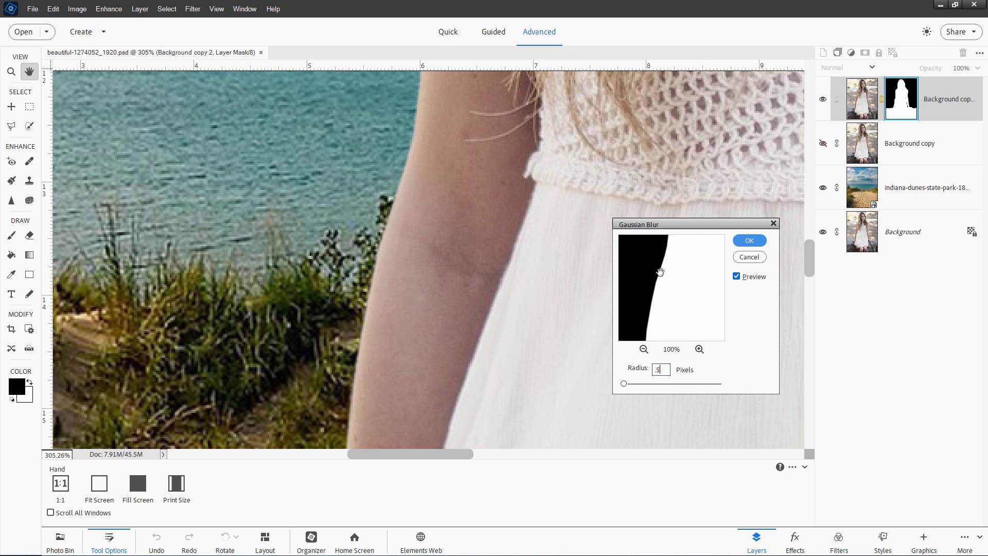
click(745, 241)
- Add a Photo Filter adjustment layer clipped to the woman's masked layer, using Warming Filter (85) at 30% density
scroll(582, 262, down, 2)
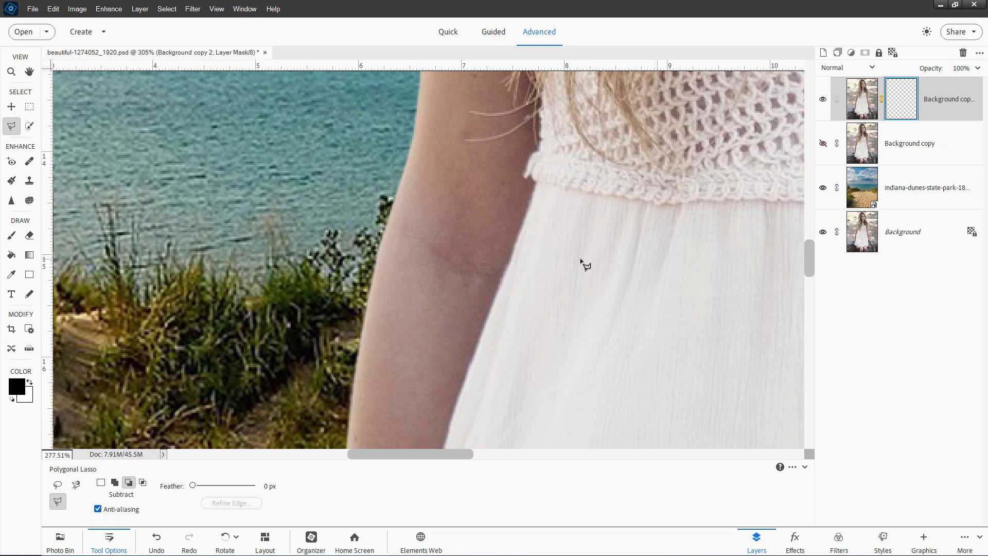
scroll(582, 262, down, 8)
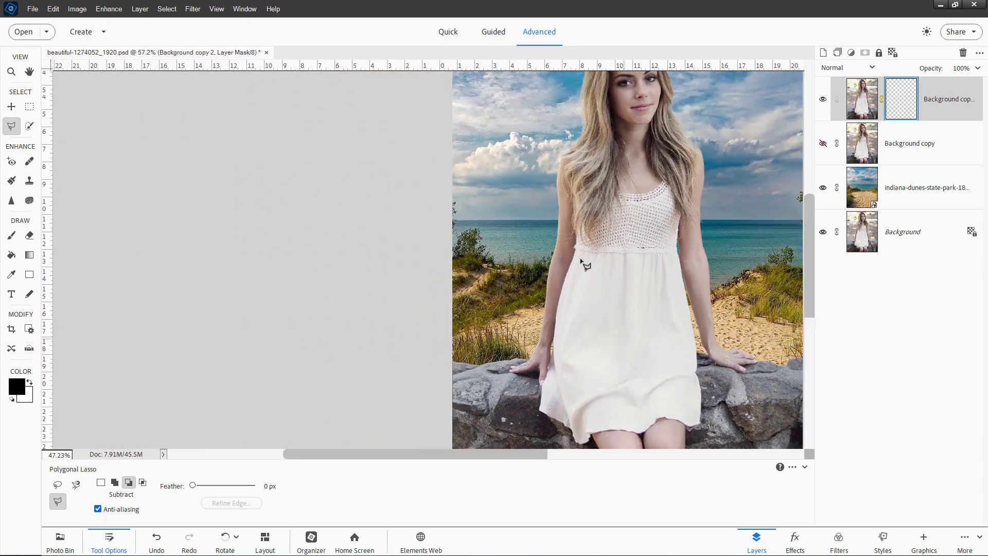
scroll(585, 265, down, 1)
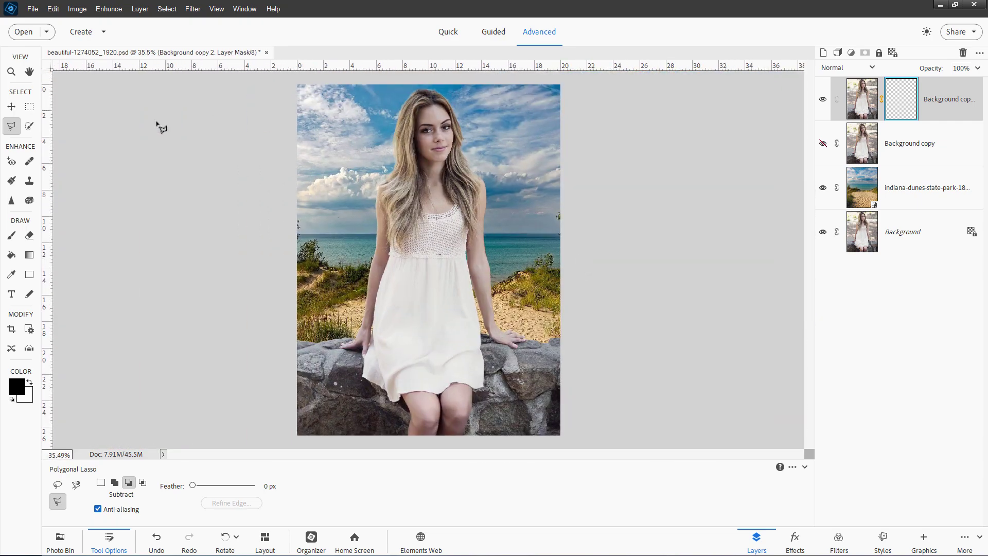
click(12, 107)
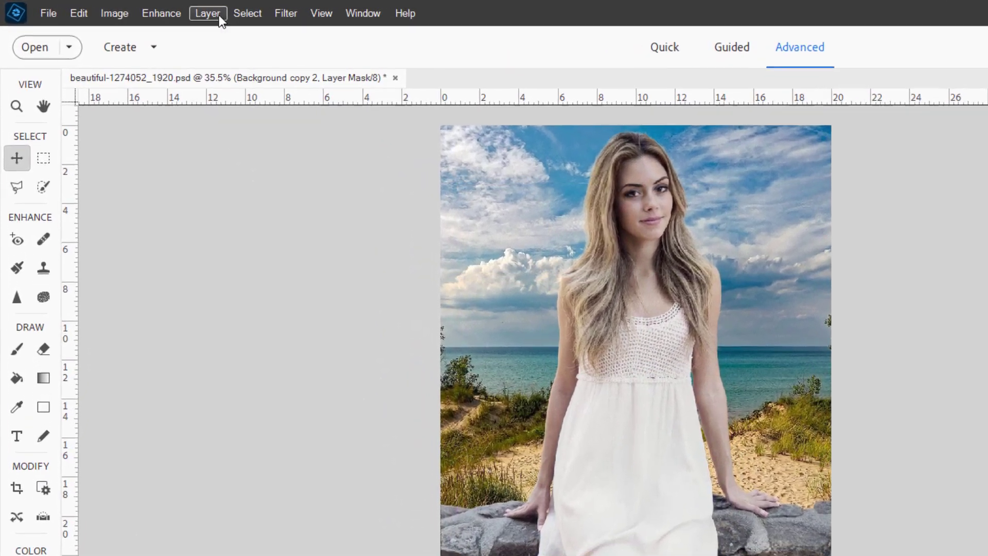
click(178, 11)
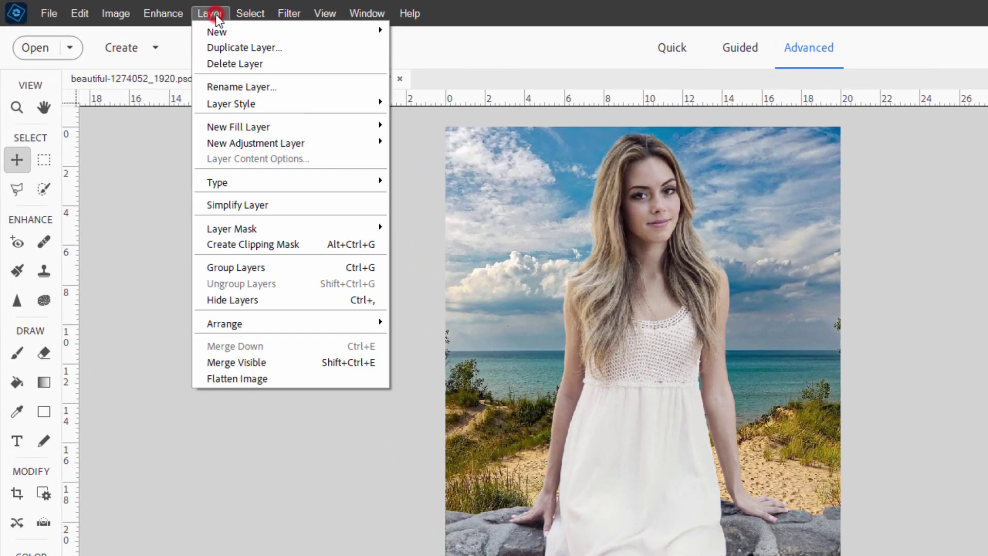
mouse_move(267, 145)
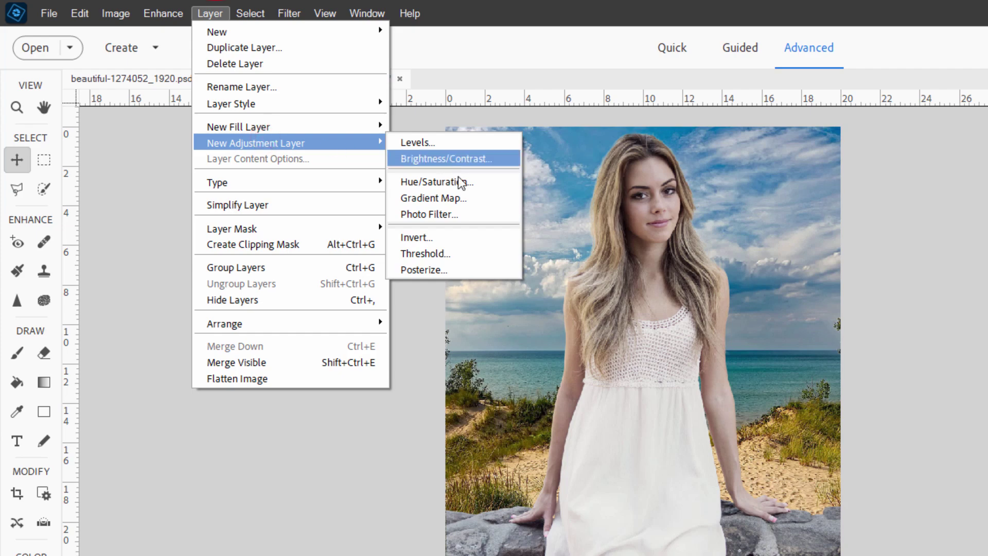
click(426, 216)
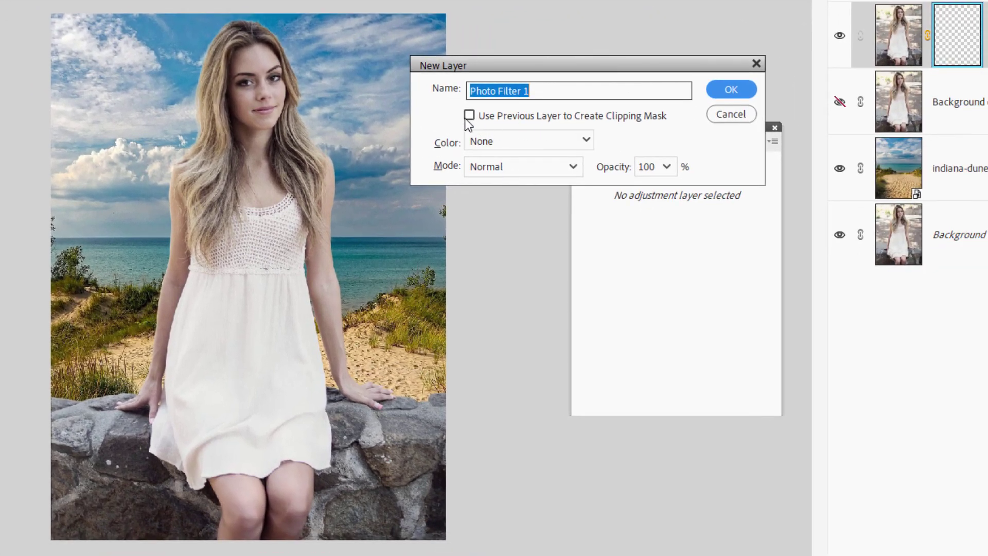
click(465, 116)
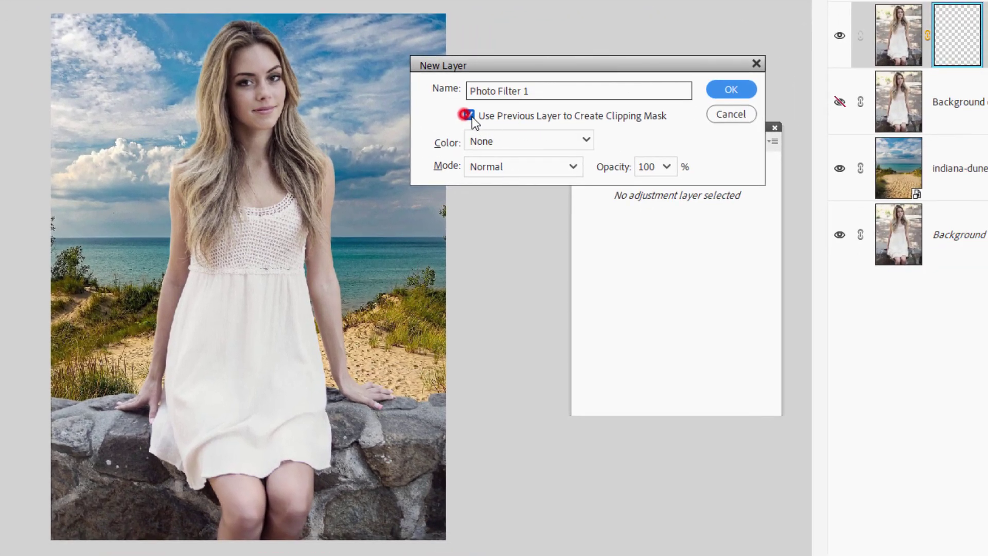
click(723, 95)
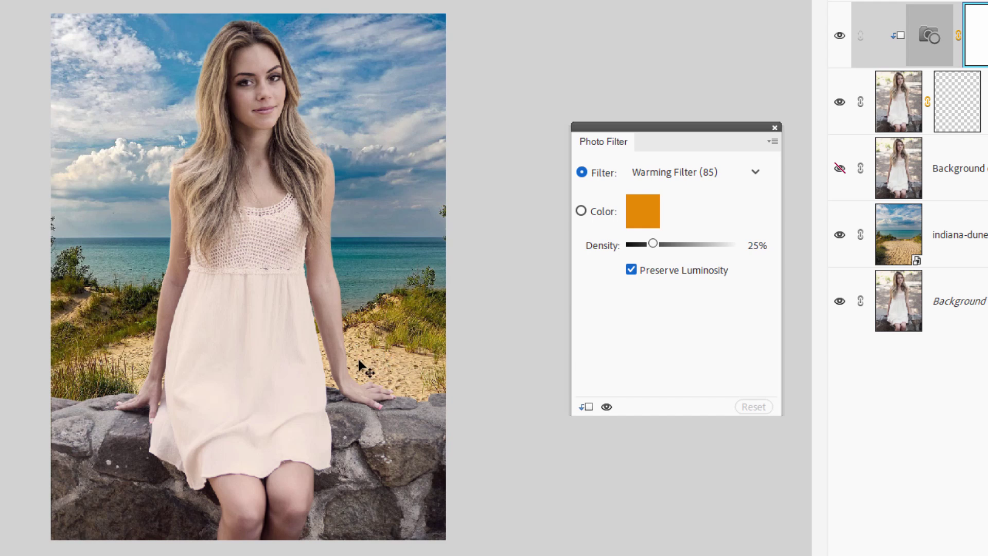
drag(659, 243, 660, 244)
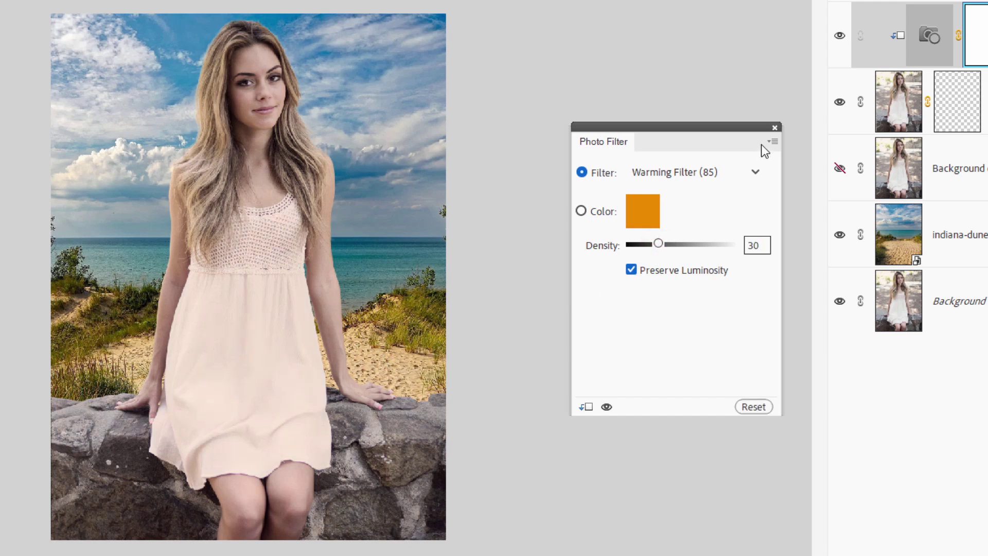
click(775, 128)
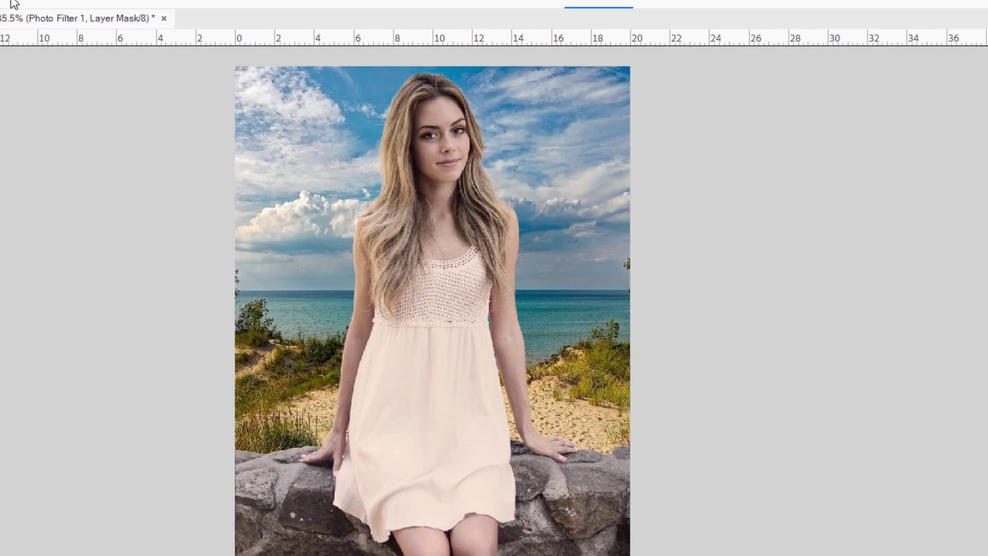
- Add a Levels adjustment layer clipped to the woman's layer, with input levels of 15 for shadows, 0.90 for midtones and 246 for highlights
click(195, 13)
mouse_move(264, 144)
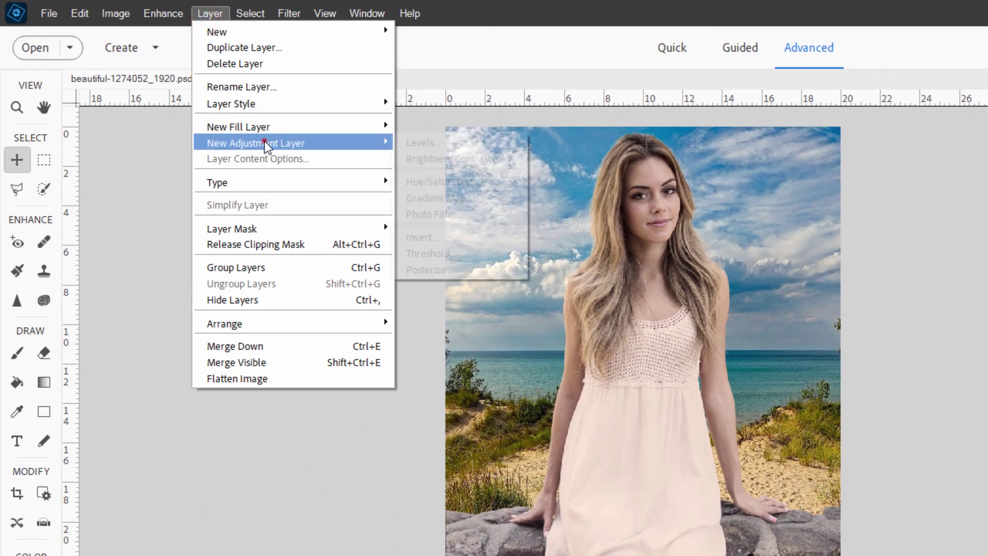
click(438, 139)
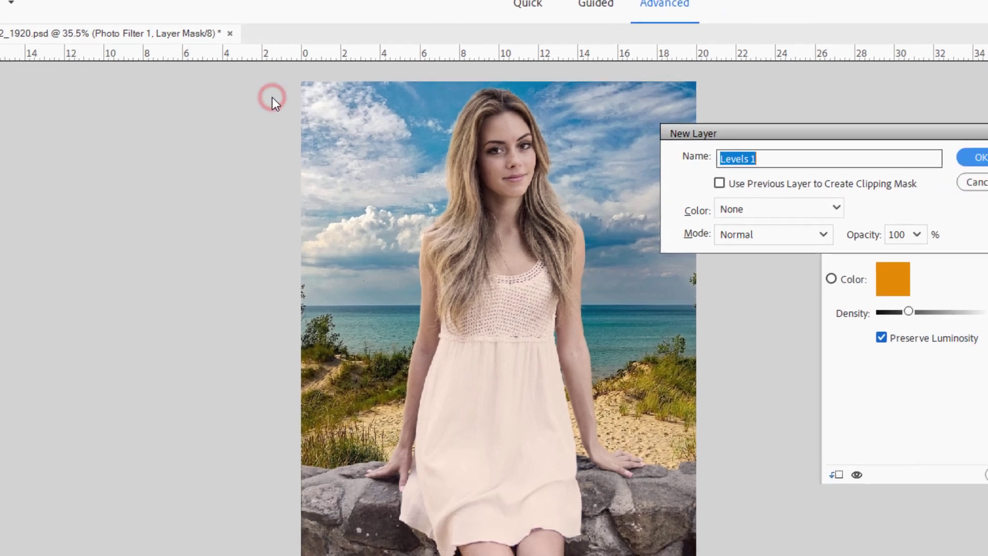
click(719, 183)
click(978, 157)
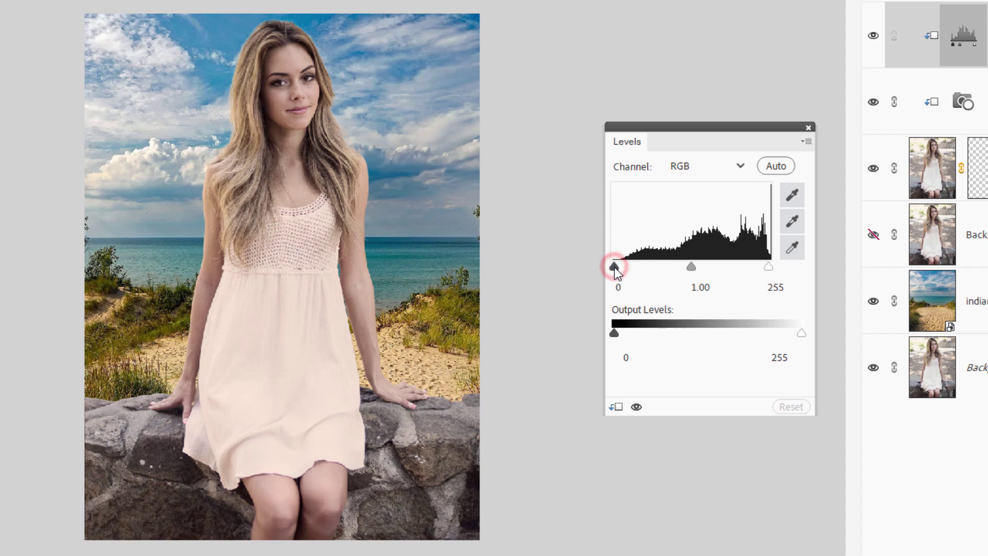
drag(614, 267, 624, 264)
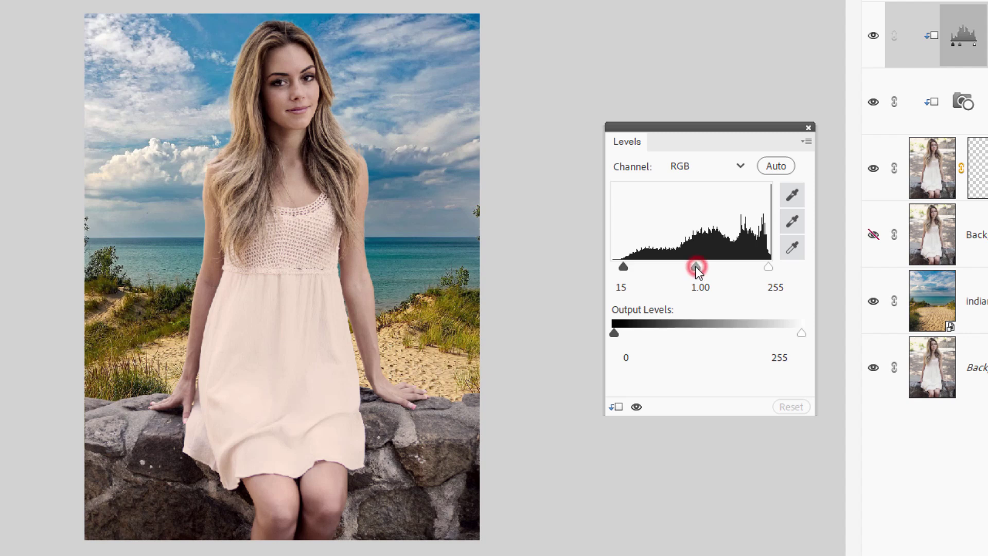
drag(696, 267, 696, 267)
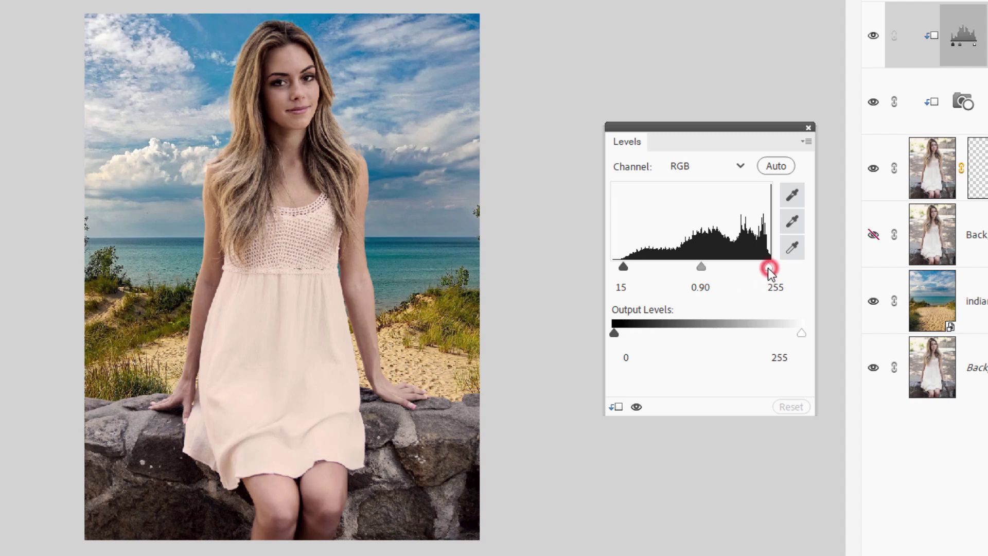
drag(768, 267, 763, 268)
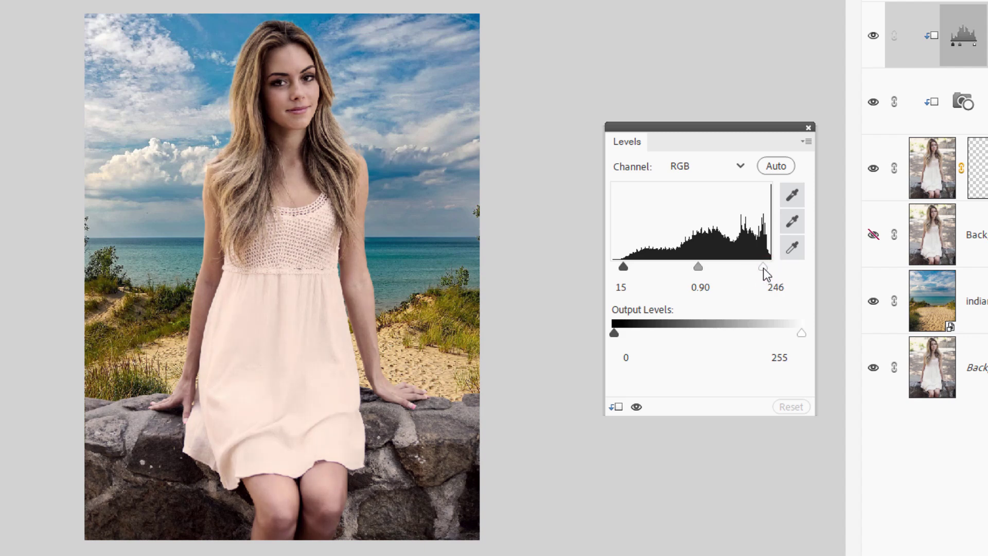
click(808, 128)
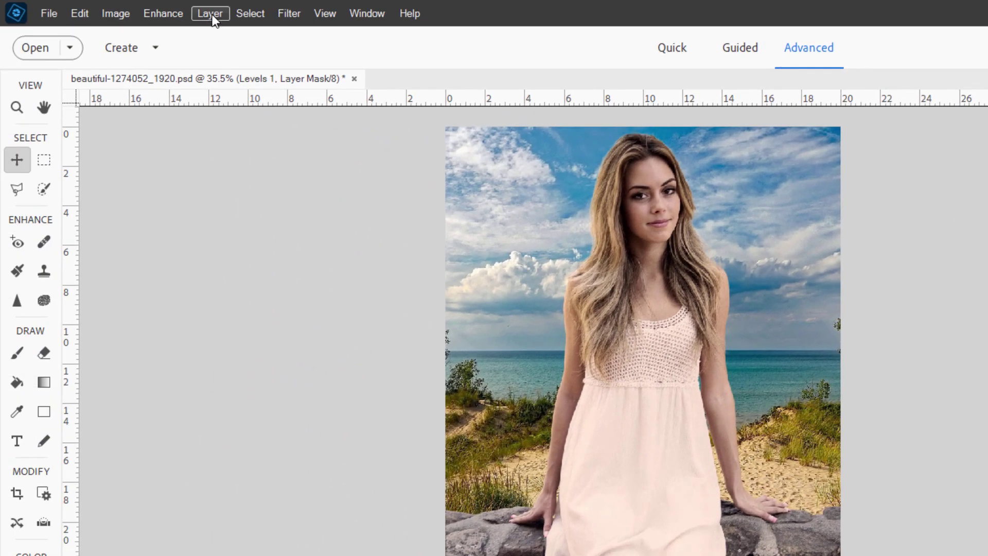
- Add an unclipped Levels adjustment layer over the whole composite, with shadows at 10 and midtones at 1.19
click(209, 13)
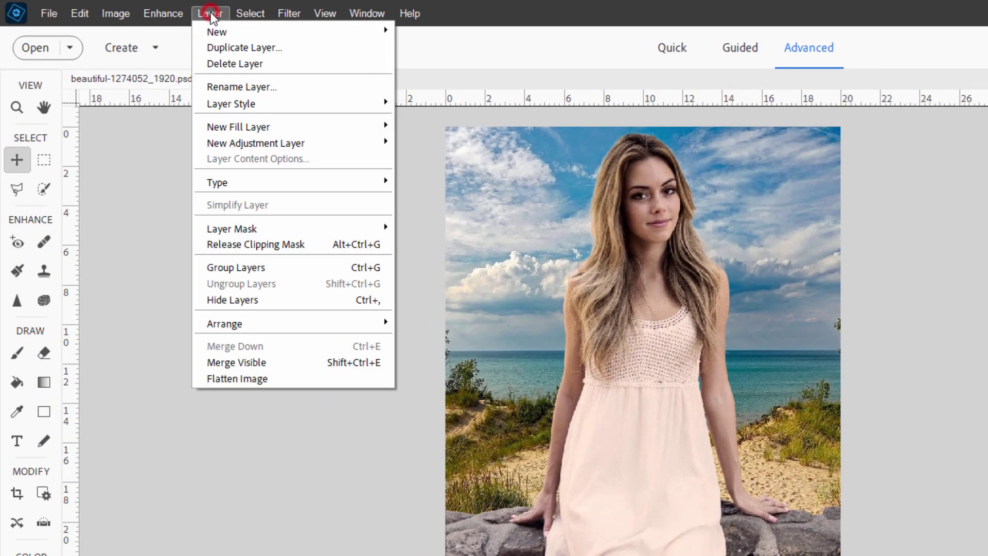
mouse_move(285, 143)
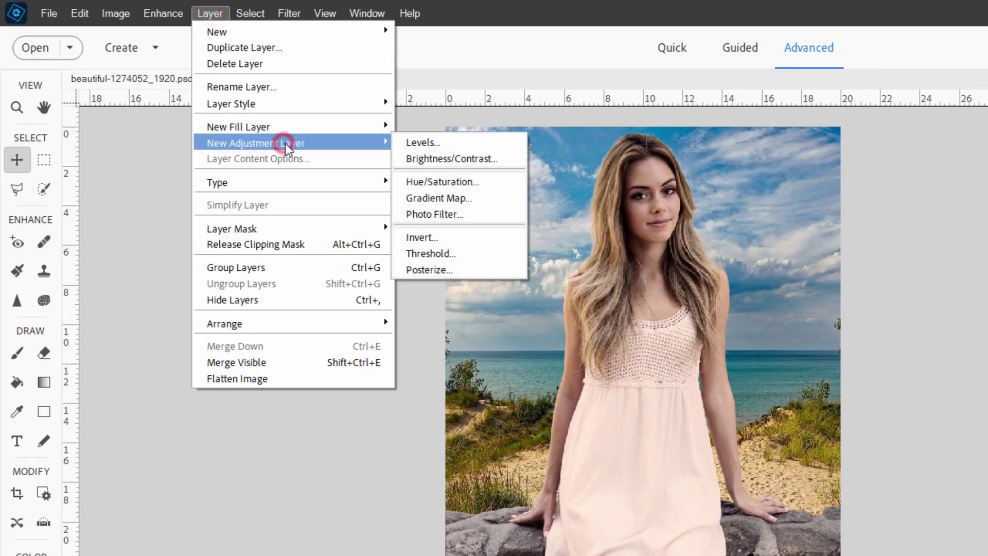
click(427, 144)
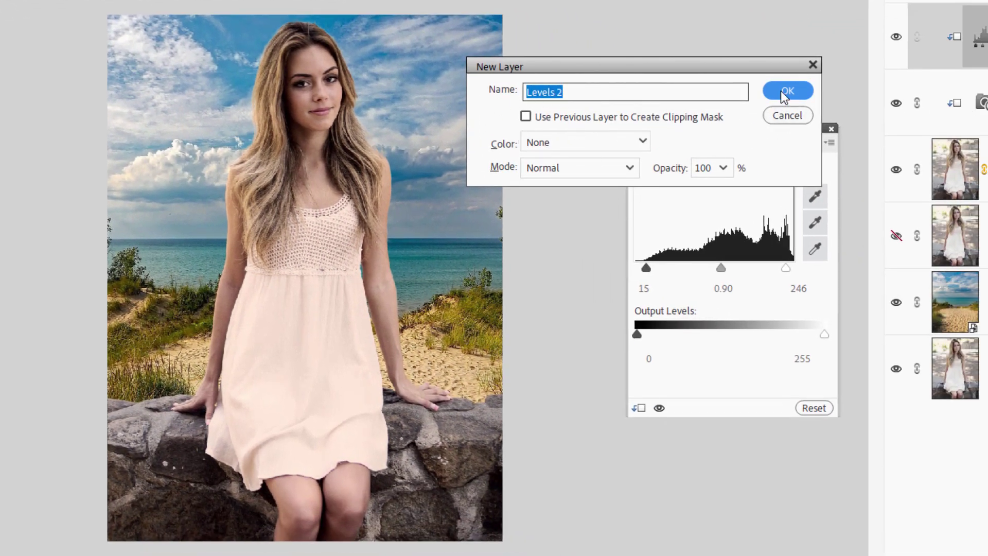
click(780, 91)
drag(768, 128, 733, 126)
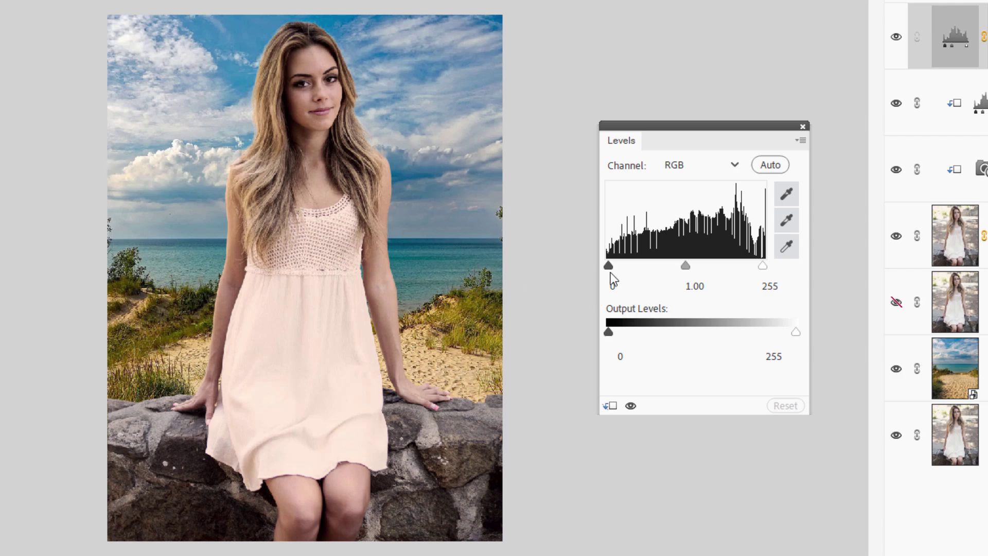
drag(612, 266, 614, 266)
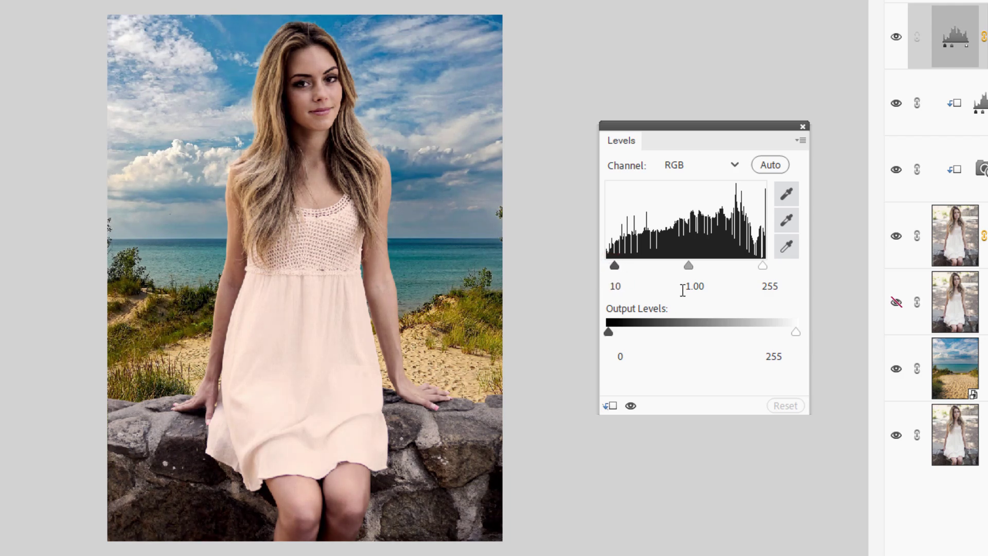
drag(688, 268, 681, 267)
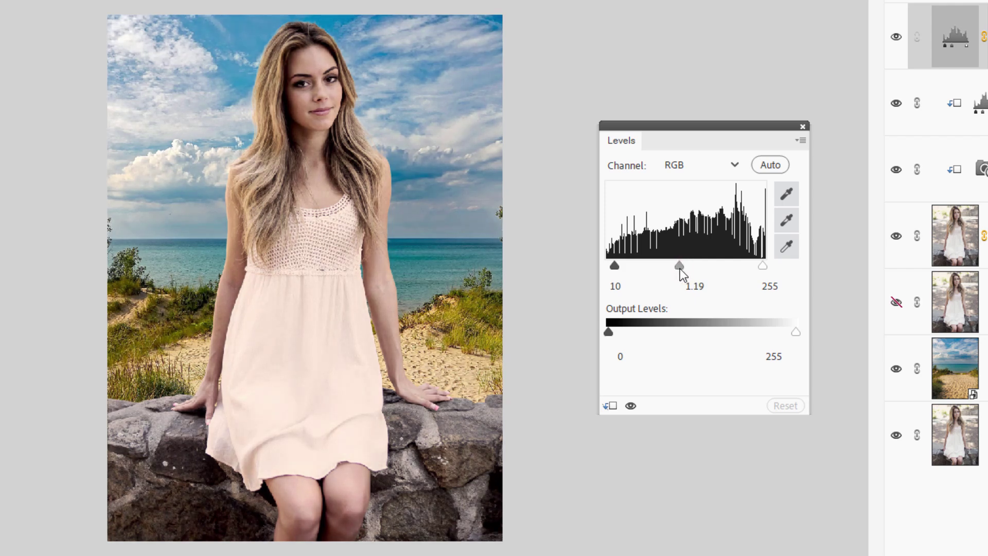
- Set the unclipped Levels adjustment layer's input shadows to 15 and its highlights to 242
drag(616, 266, 618, 266)
drag(758, 268, 754, 266)
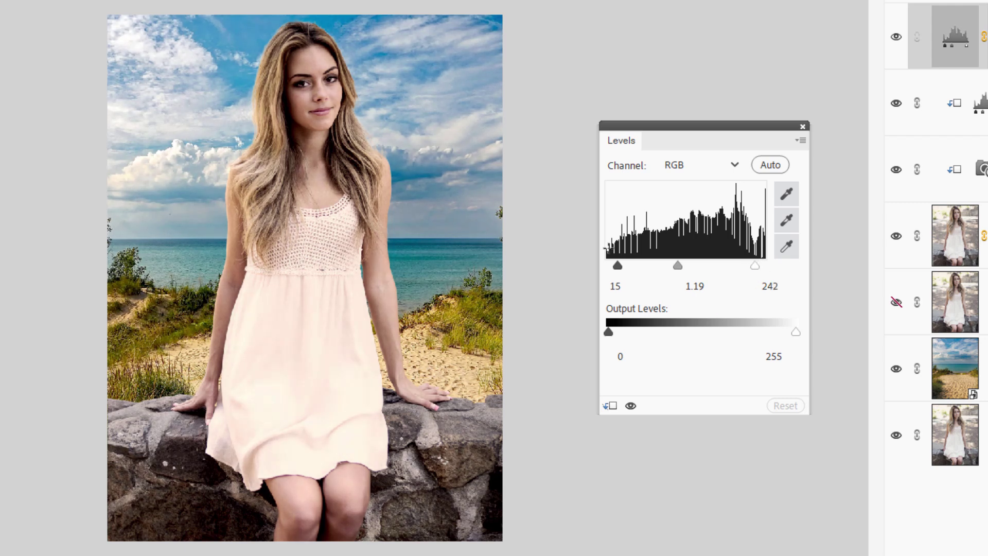
- Compare the composite with and without the top Levels adjustment, leaving the adjustment visible and closing its settings
click(631, 407)
click(631, 406)
click(630, 406)
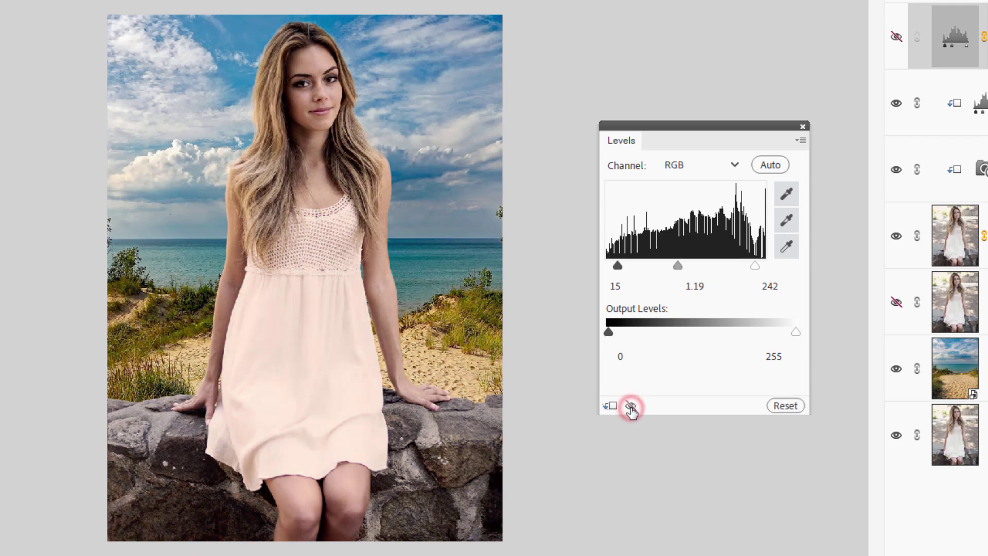
click(631, 407)
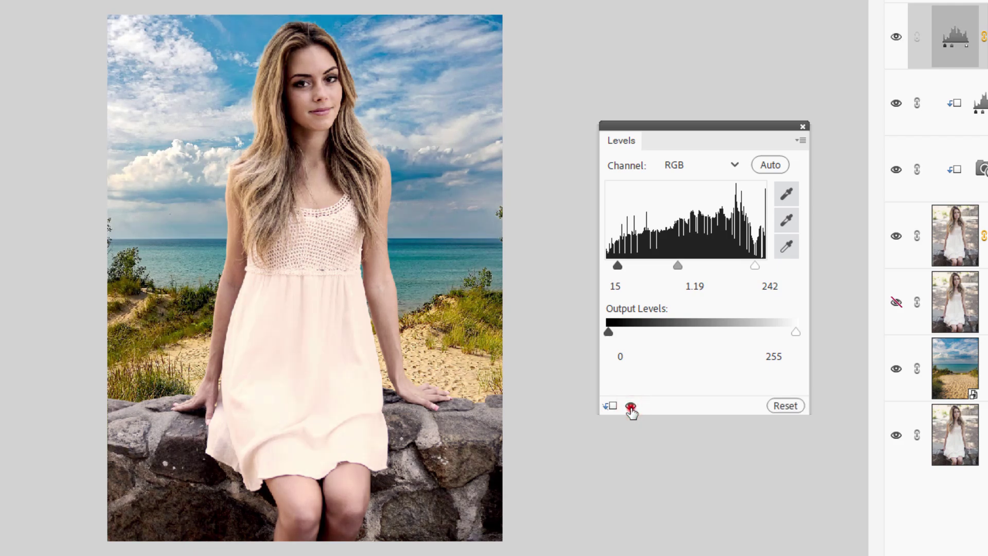
click(631, 406)
click(631, 406)
click(631, 406)
click(631, 407)
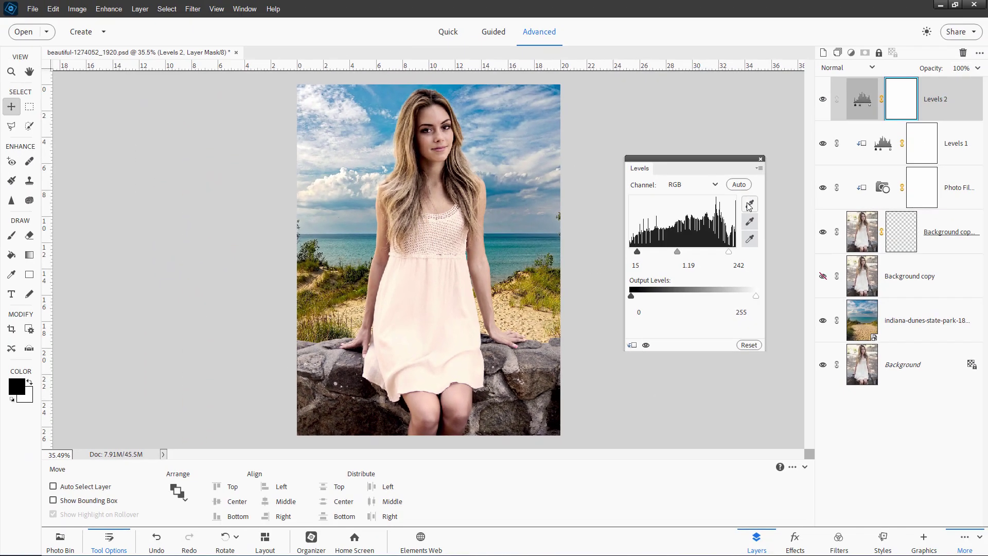
click(780, 145)
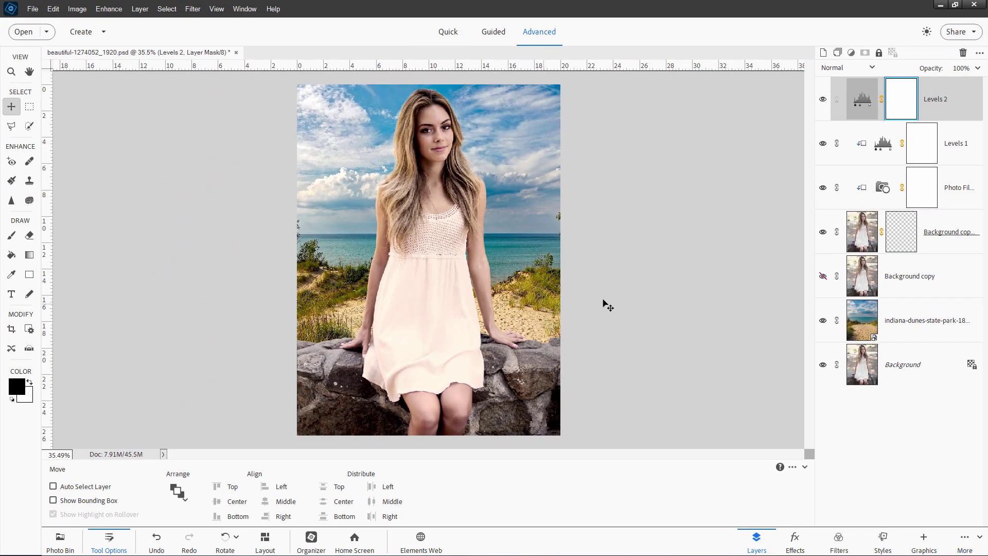
- Duplicate the Background layer as Background copy 3 and move the duplicate to the top of the layer stack
right_click(898, 368)
click(948, 395)
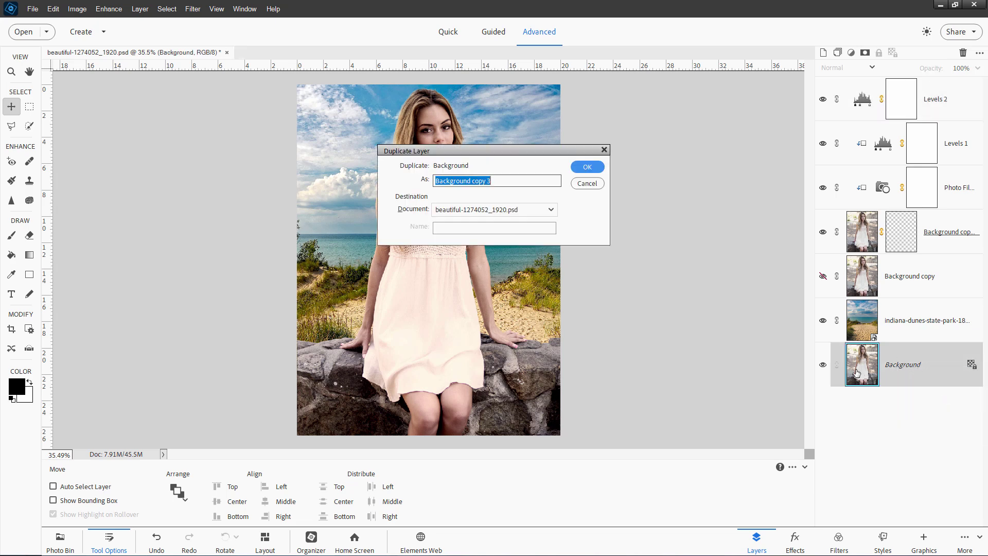
click(589, 168)
drag(937, 359, 926, 88)
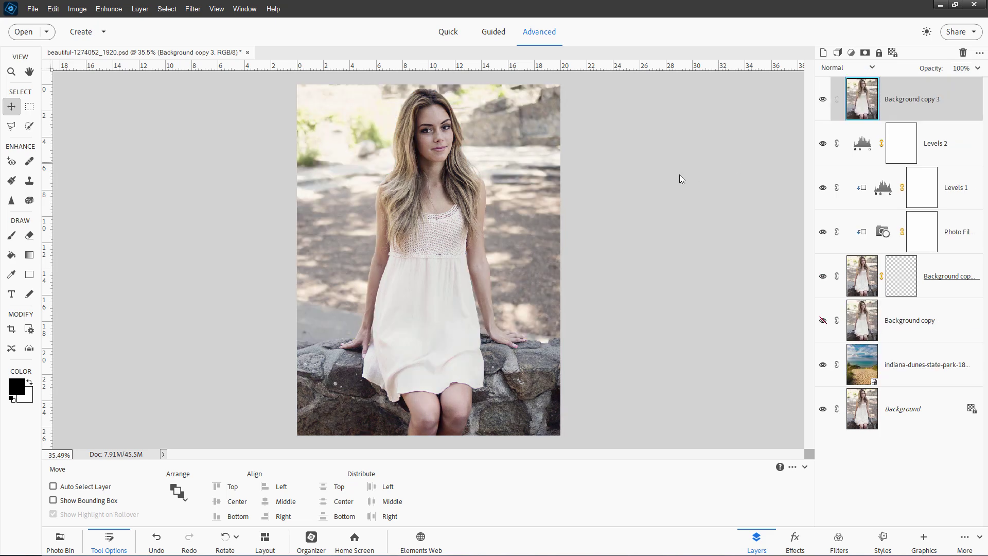
- Toggle the visibility of Background copy 3 to compare the original photo with the composite, leaving that layer hidden
click(823, 99)
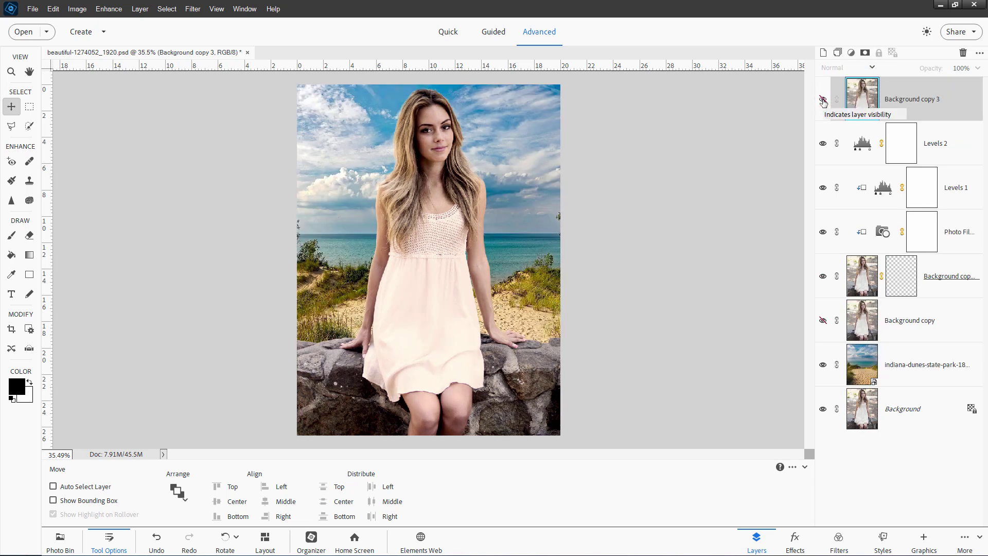
click(823, 99)
click(822, 99)
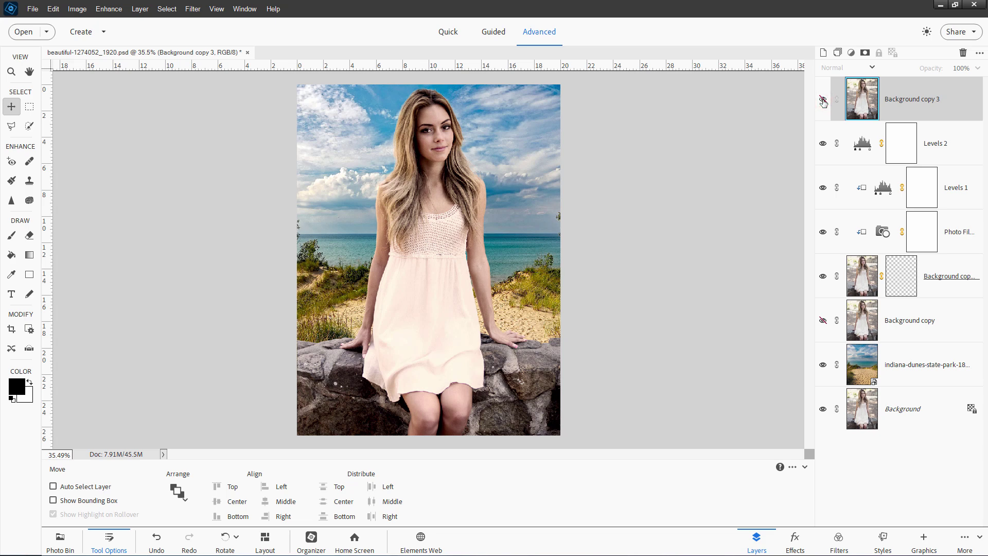